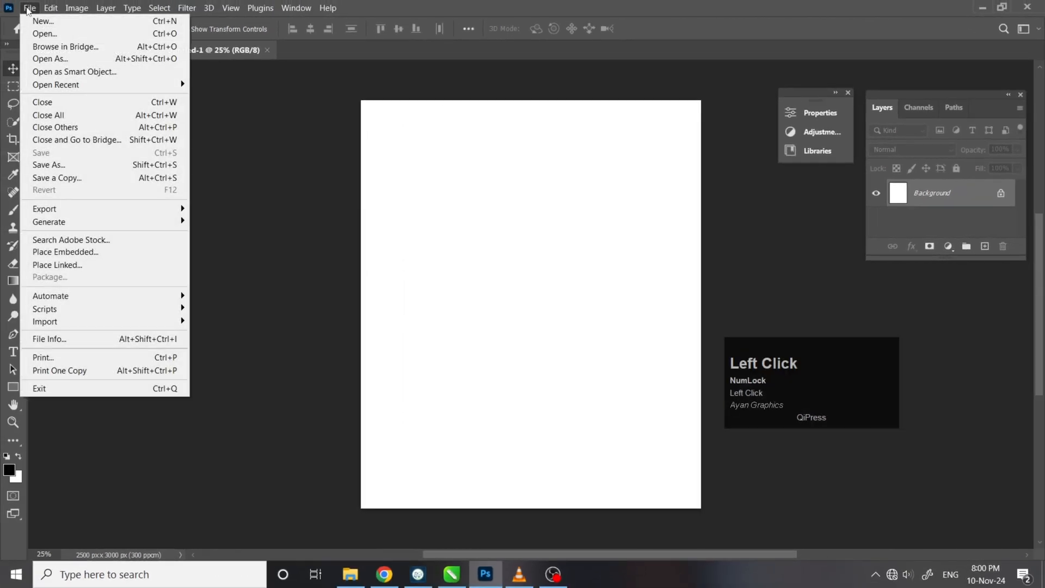
Create a new RGB document of 2500 × 3000 pixels at a resolution of 300 pixels/centimeter with a white background.
click(33, 21)
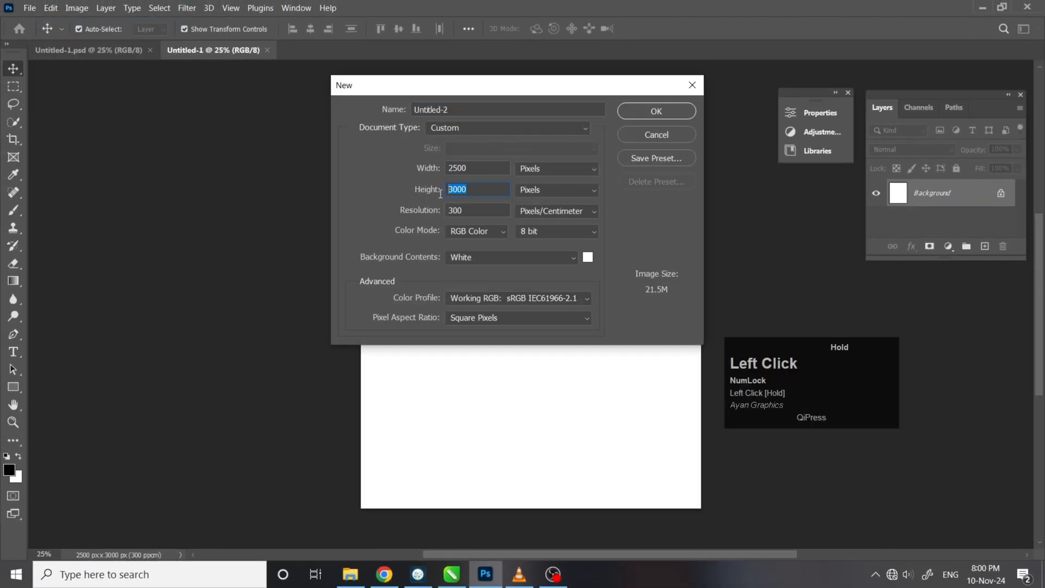
click(499, 233)
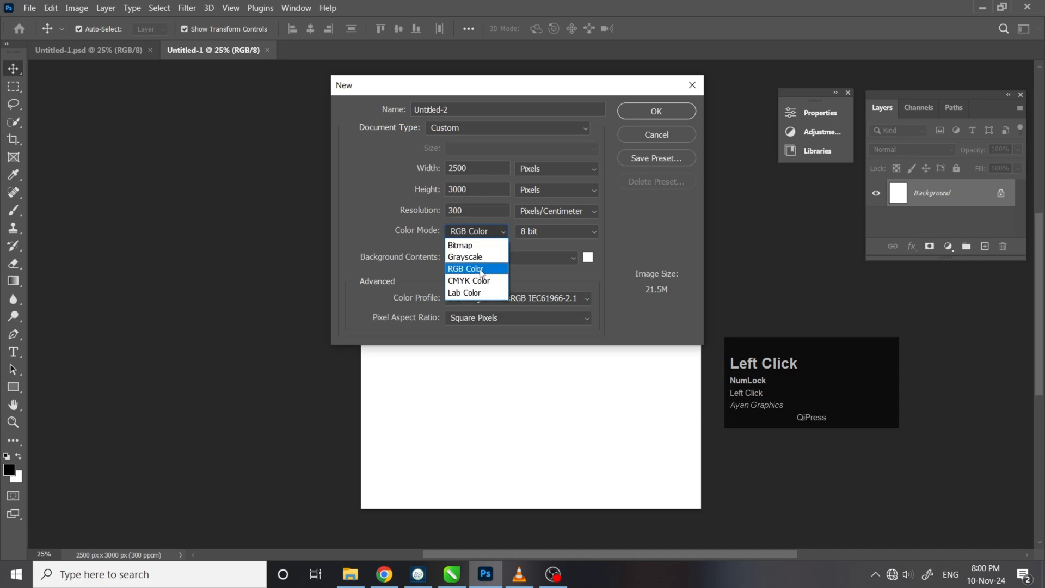
click(554, 174)
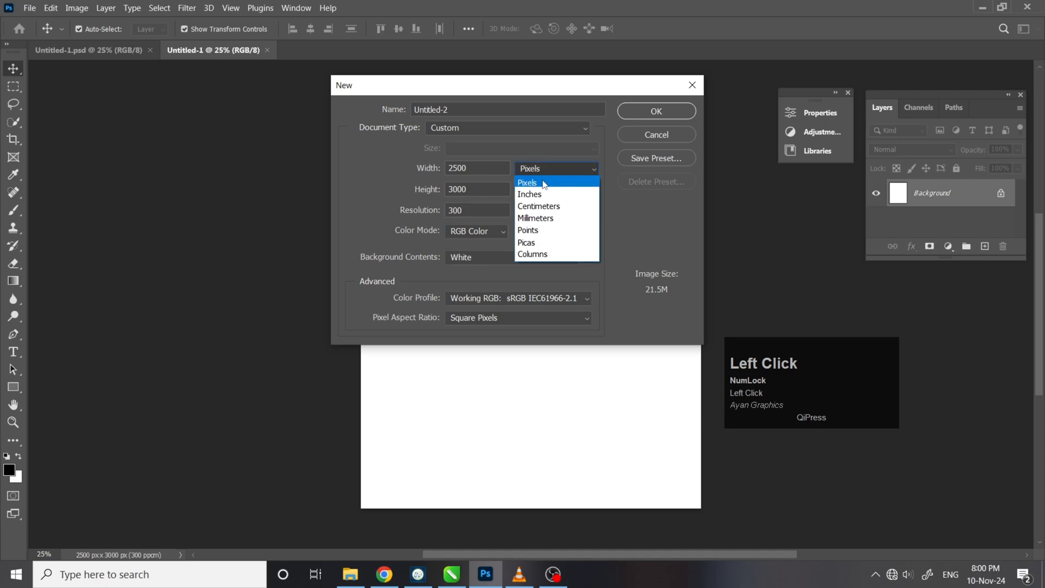
click(543, 184)
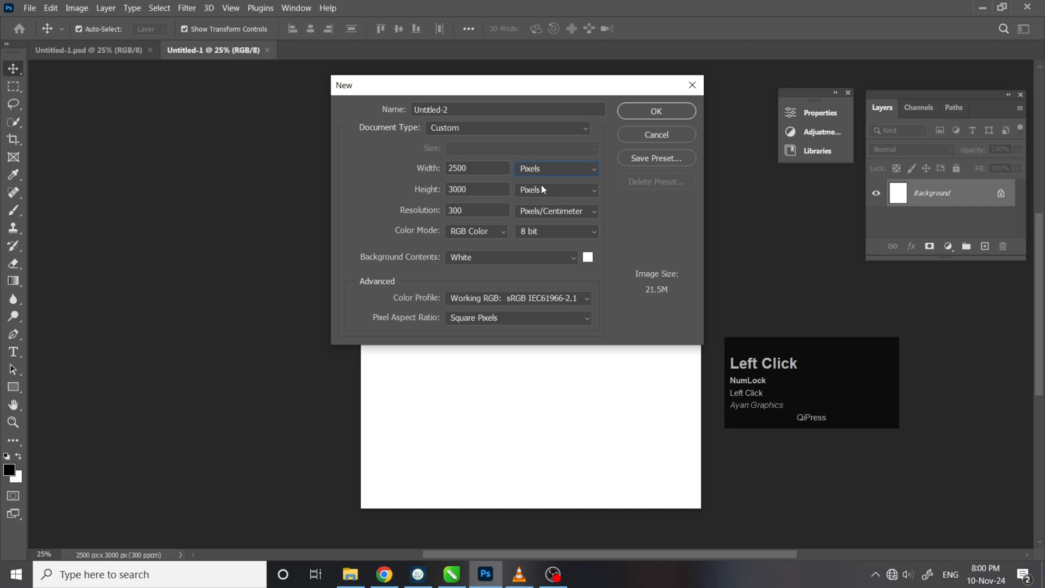
click(639, 110)
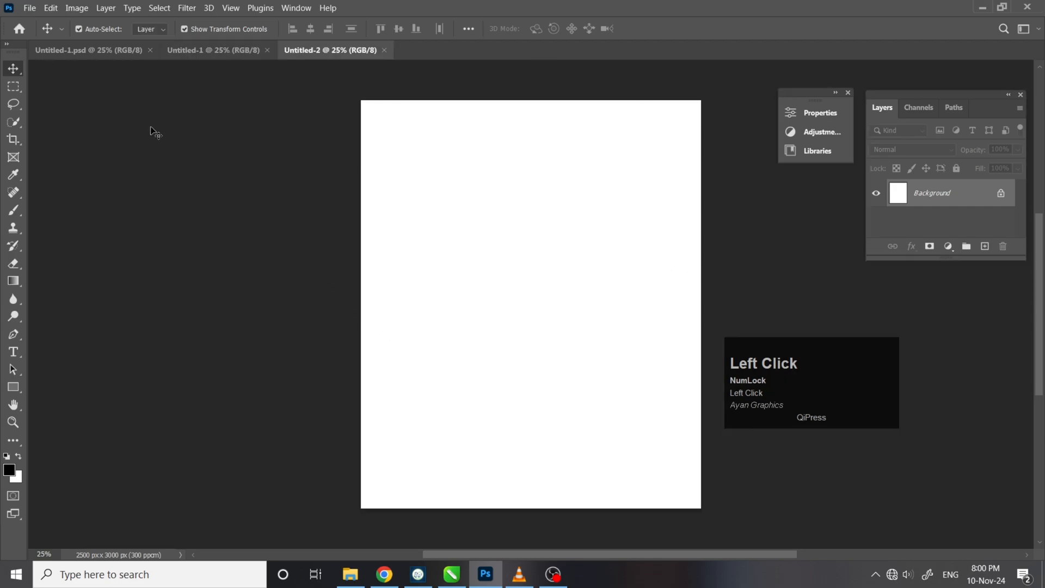
Add a black (000000) Solid Color fill layer above the background.
right_click(948, 246)
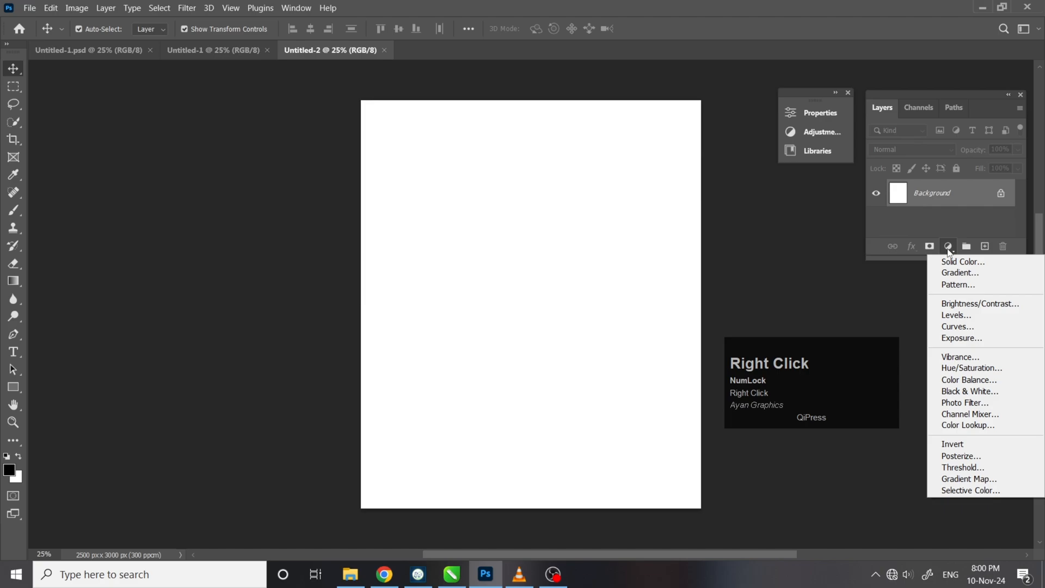
click(959, 262)
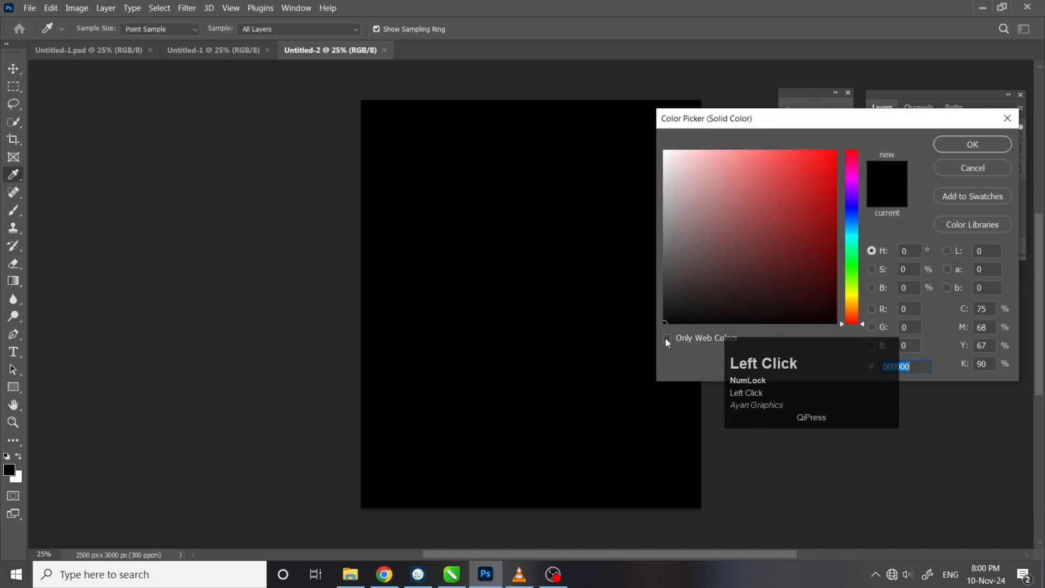
click(959, 149)
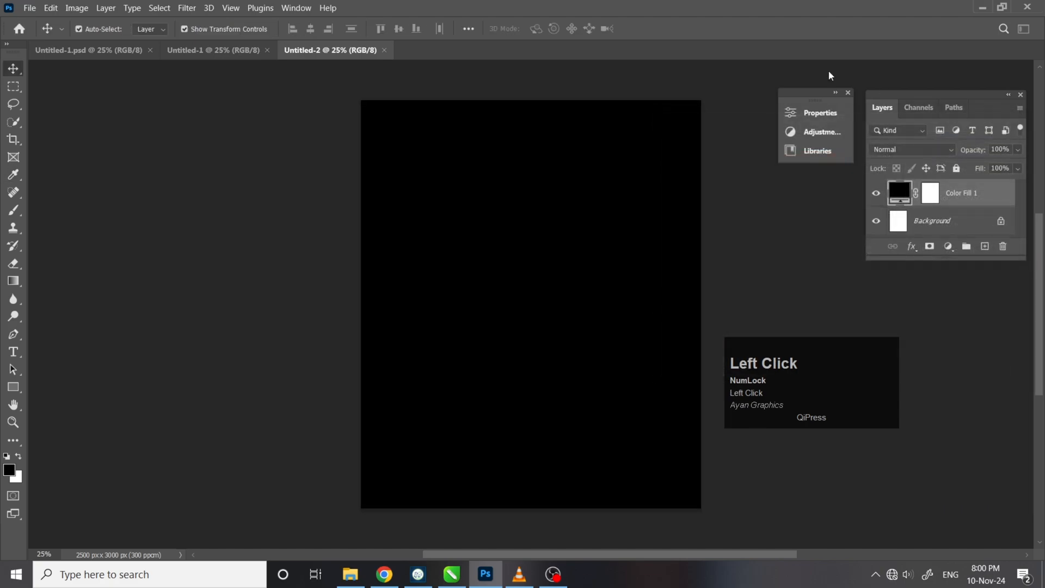
Add a white letter S as a text layer in Poppins SemiBold at 48 pt.
click(13, 353)
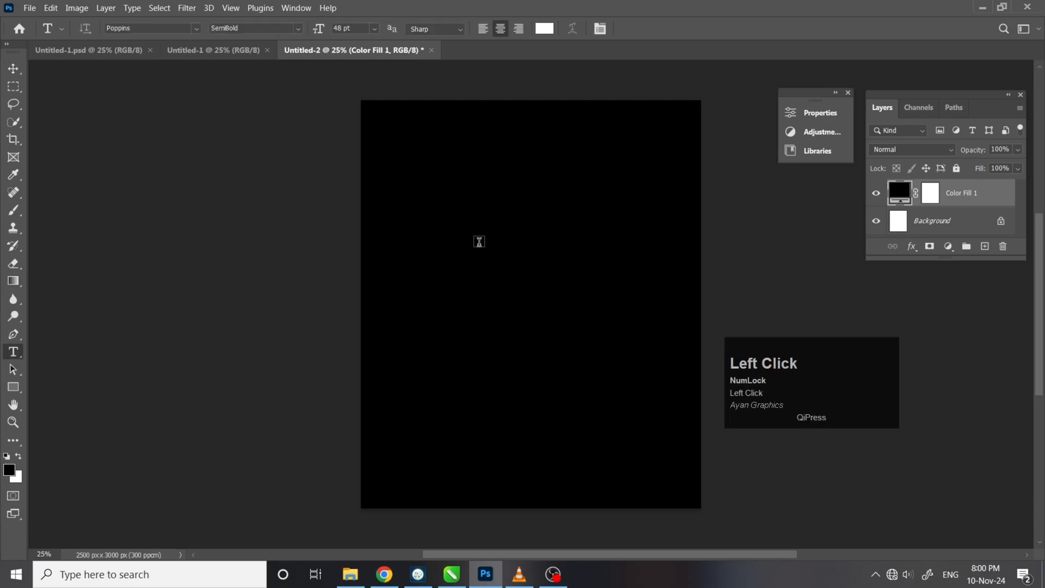
click(506, 316)
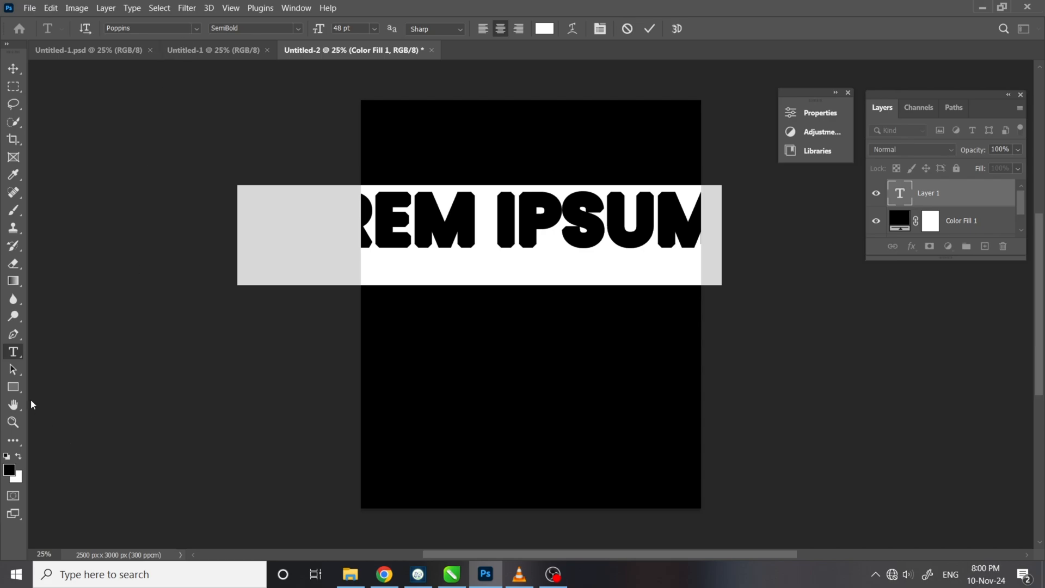
click(198, 28)
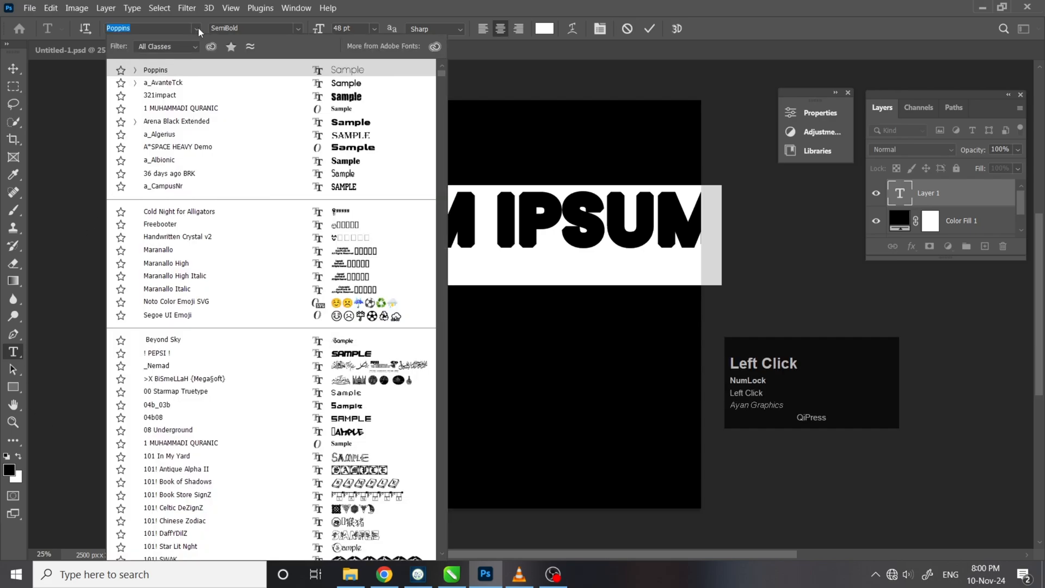
click(462, 224)
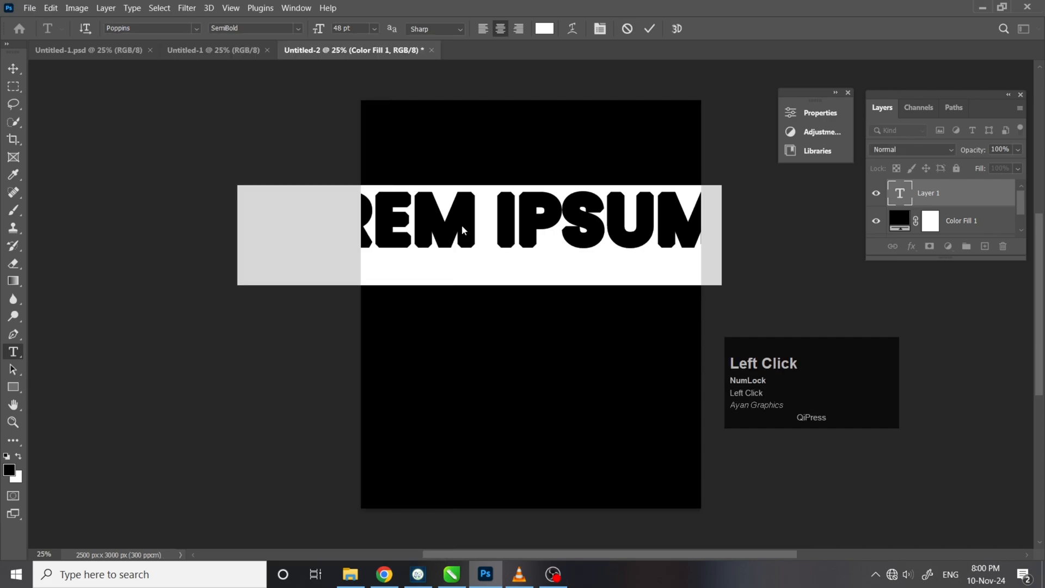
click(464, 223)
key(ctrl+a)
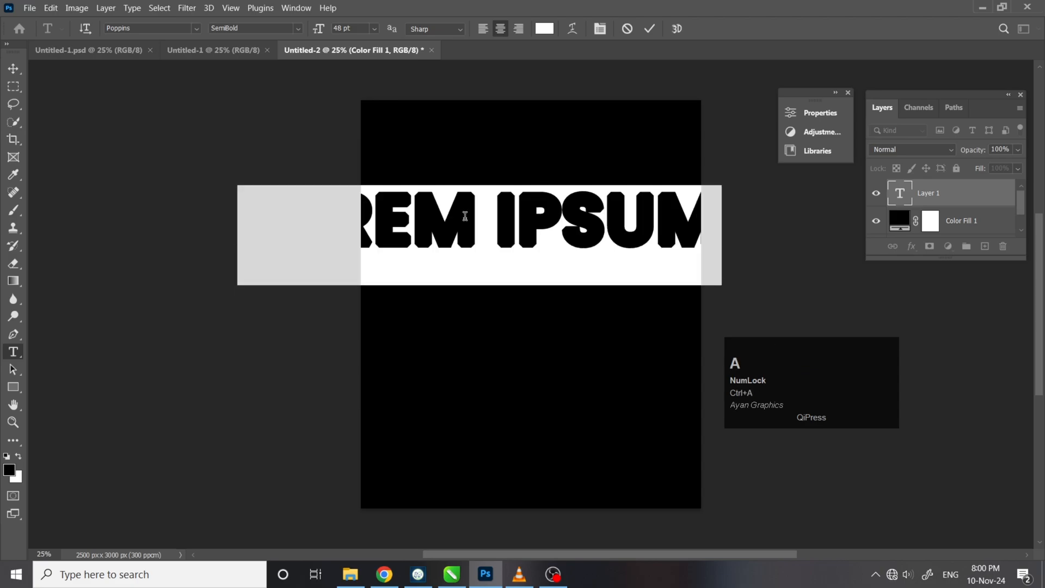
text(S)
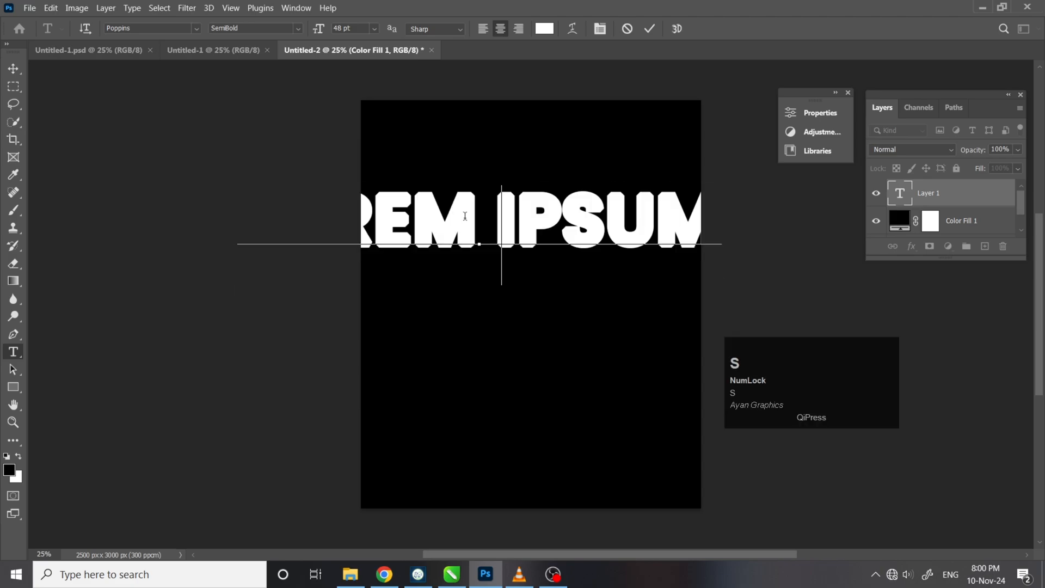
click(14, 68)
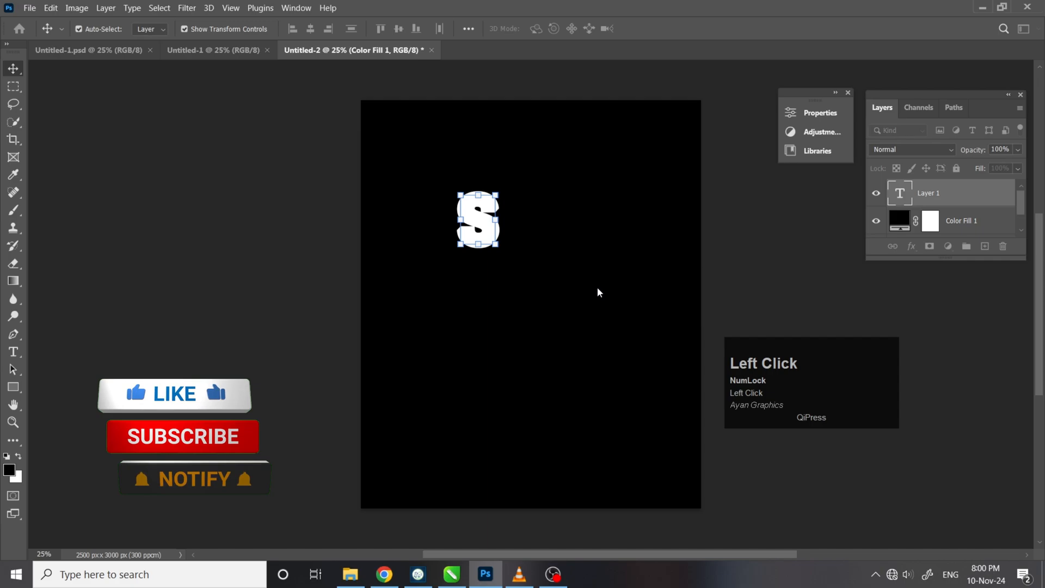
Scale the letter S up to about 536% and centre it horizontally on the canvas.
click(497, 245)
drag(496, 251, 667, 279)
drag(602, 237, 521, 285)
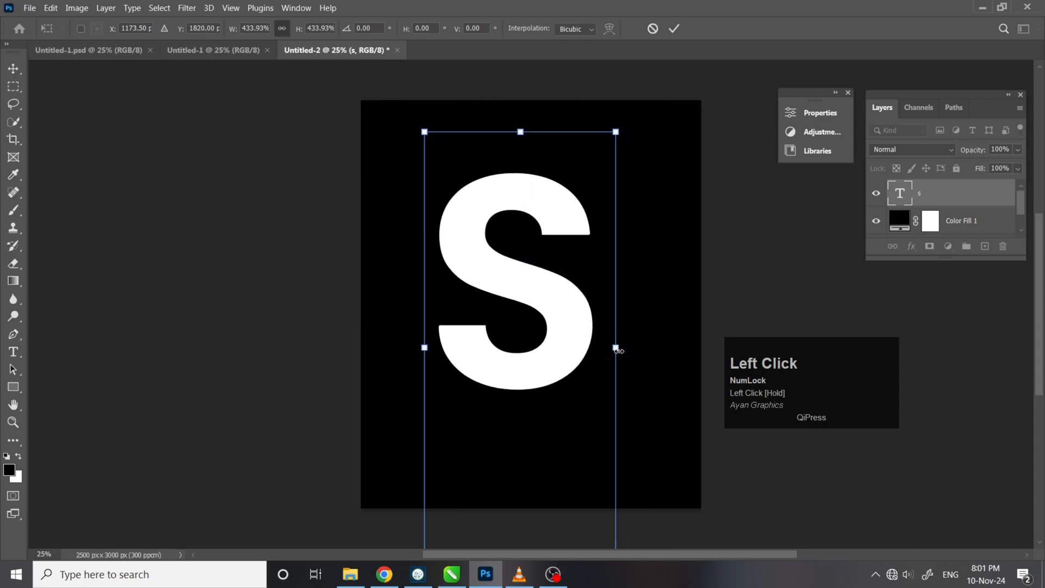
drag(618, 350, 644, 337)
drag(555, 283, 547, 311)
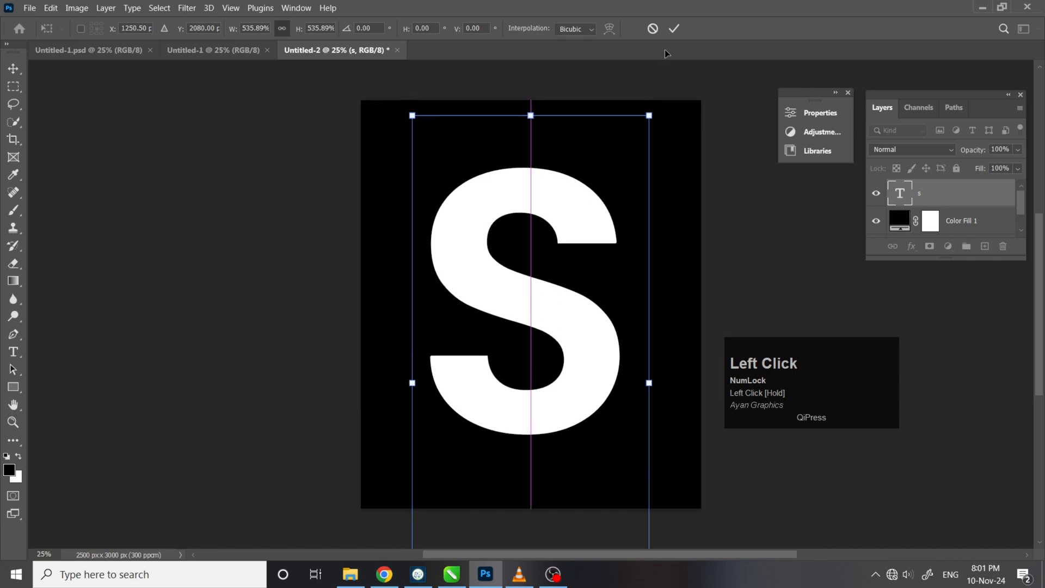
click(674, 28)
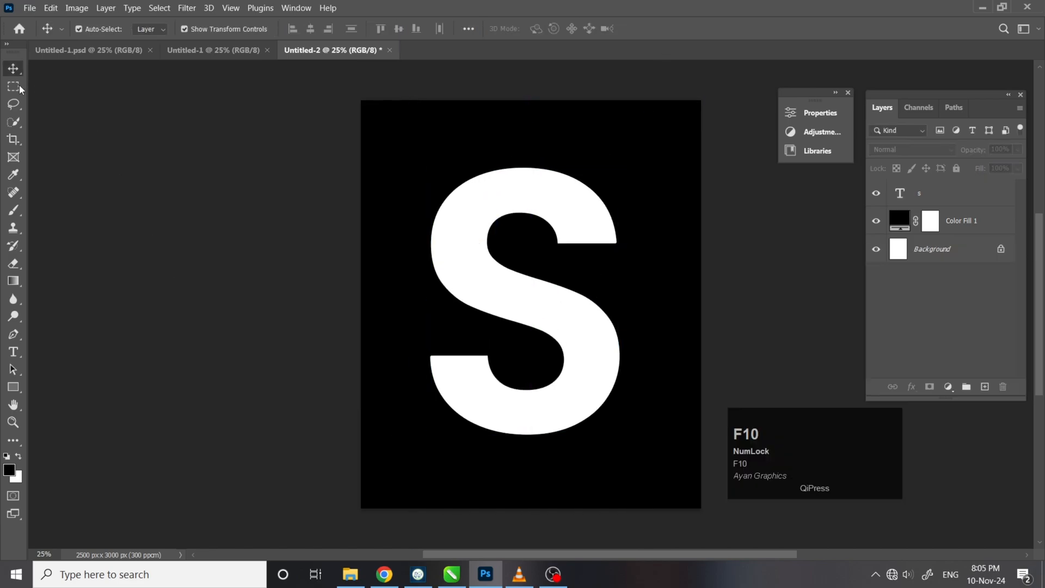
Select the right half of the canvas with a rectangular marquee and turn it into a layer mask on the S text layer.
right_click(21, 88)
click(65, 84)
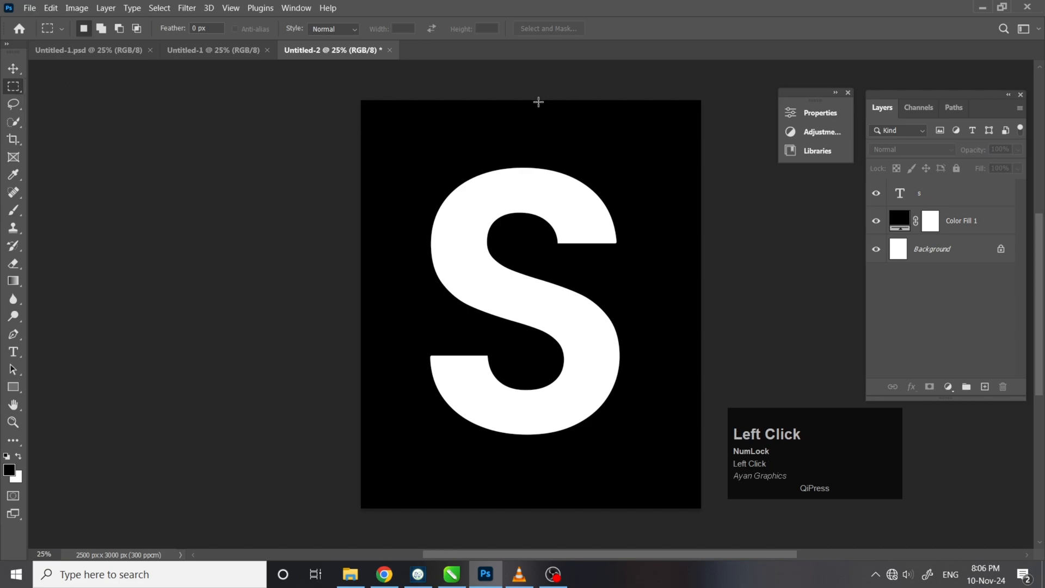
drag(524, 103, 698, 500)
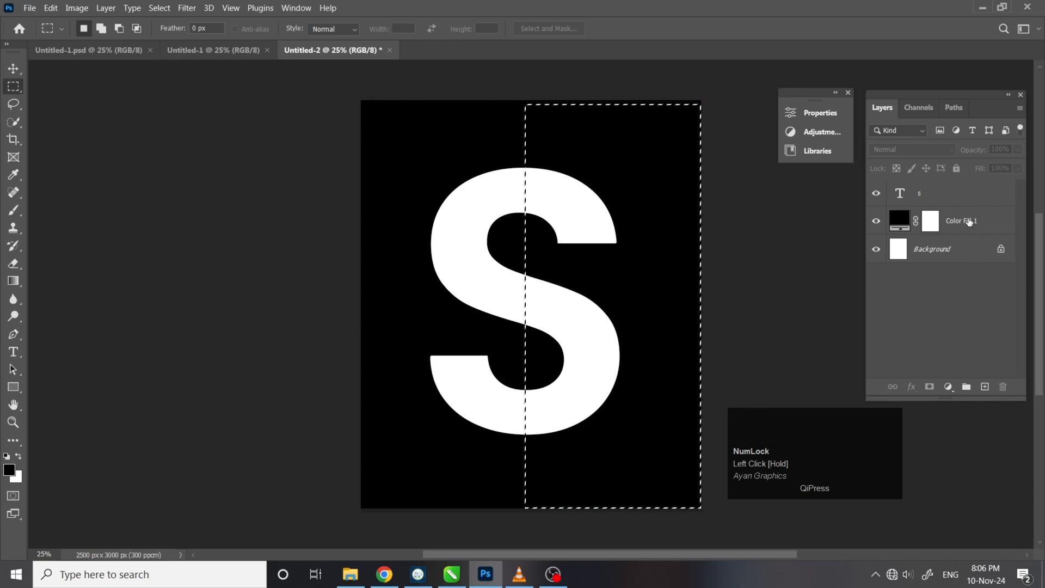
click(954, 197)
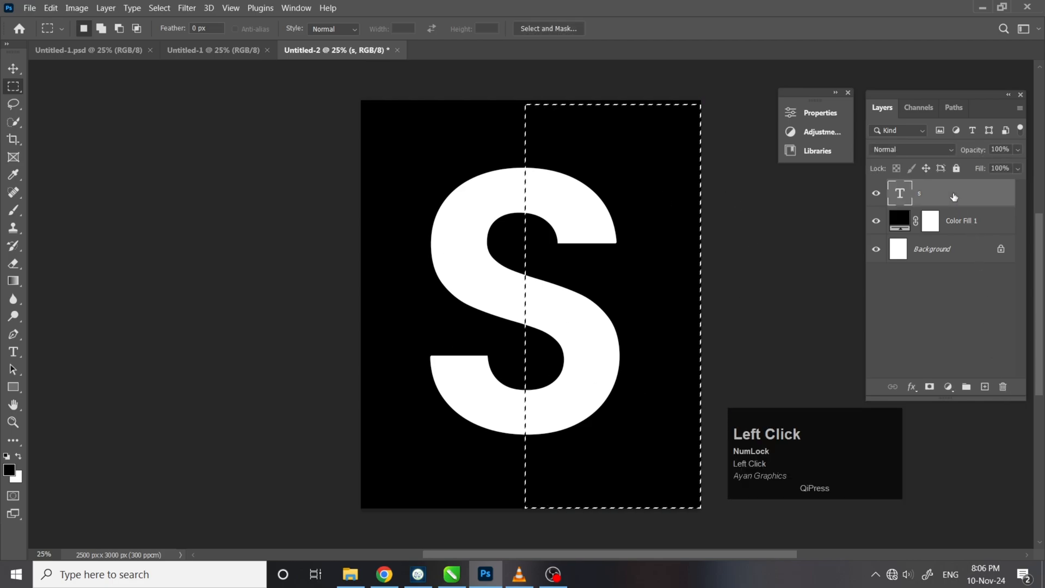
click(929, 387)
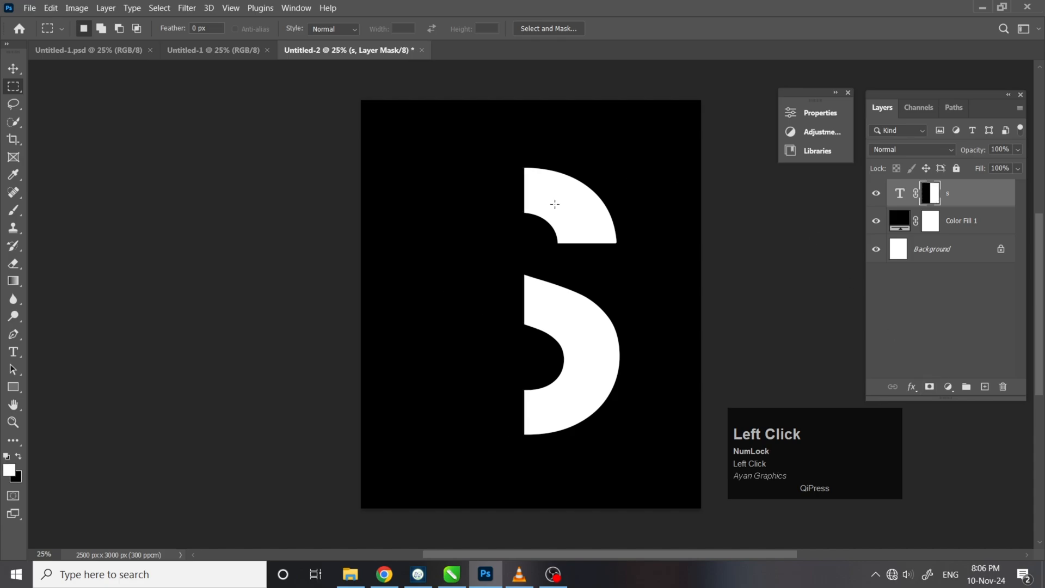
Duplicate the masked S layer and invert the copy's mask so that it shows the left half of the letter.
key(v)
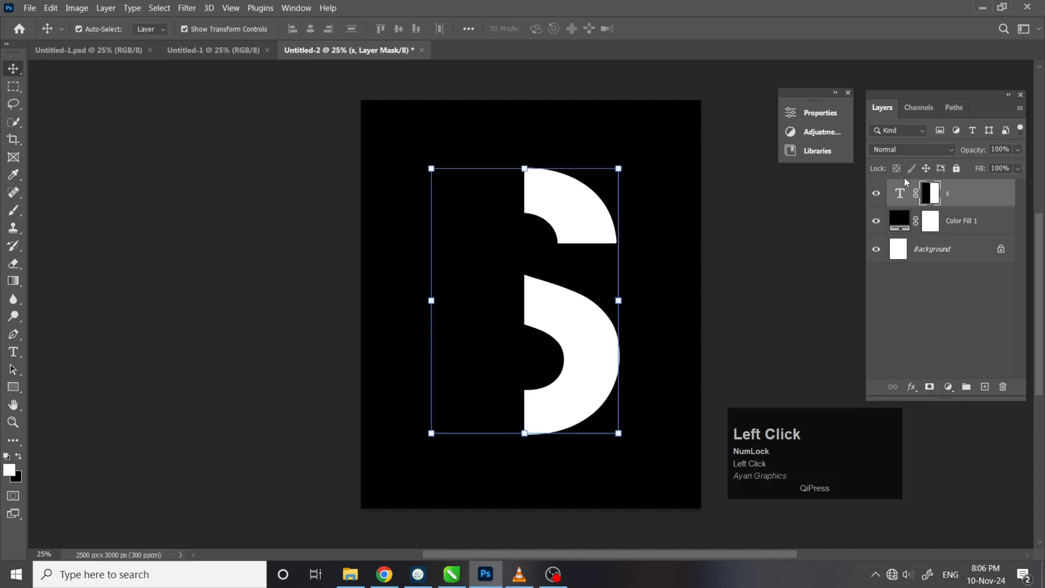
drag(961, 191, 986, 386)
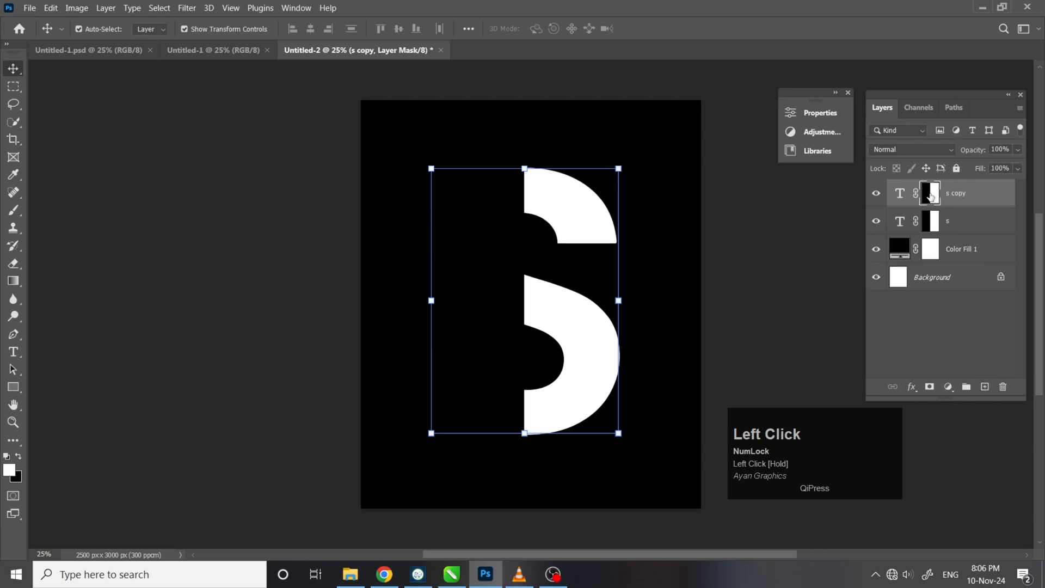
click(931, 196)
click(835, 93)
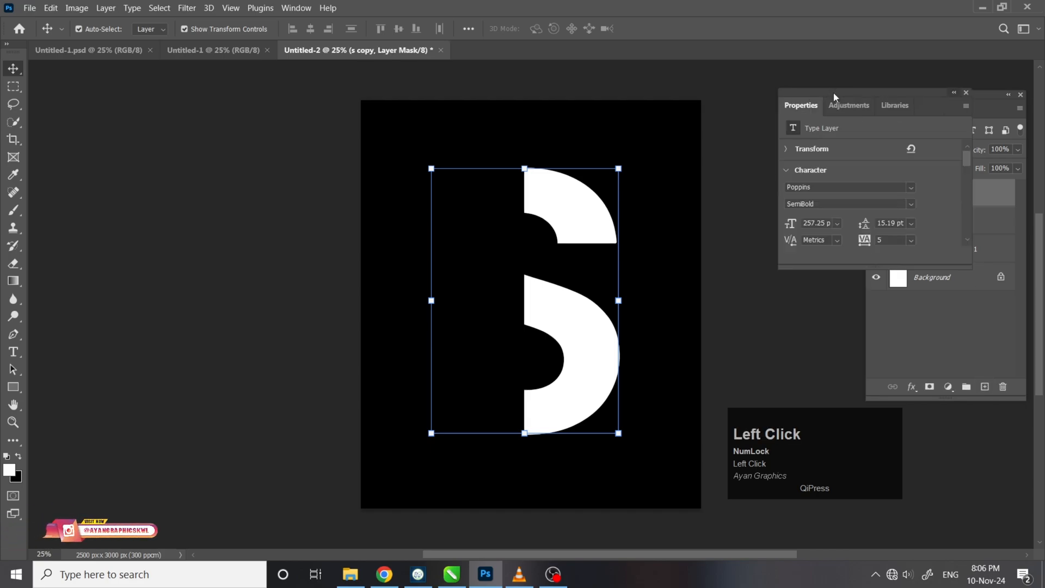
scroll(974, 177, down, 1)
drag(968, 179, 969, 228)
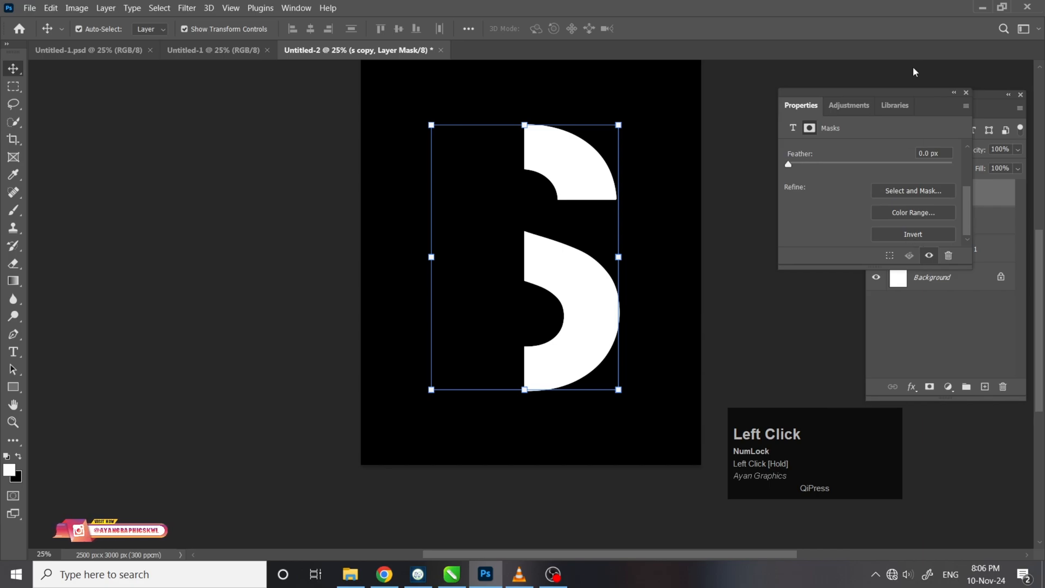
drag(917, 98, 243, 105)
click(233, 246)
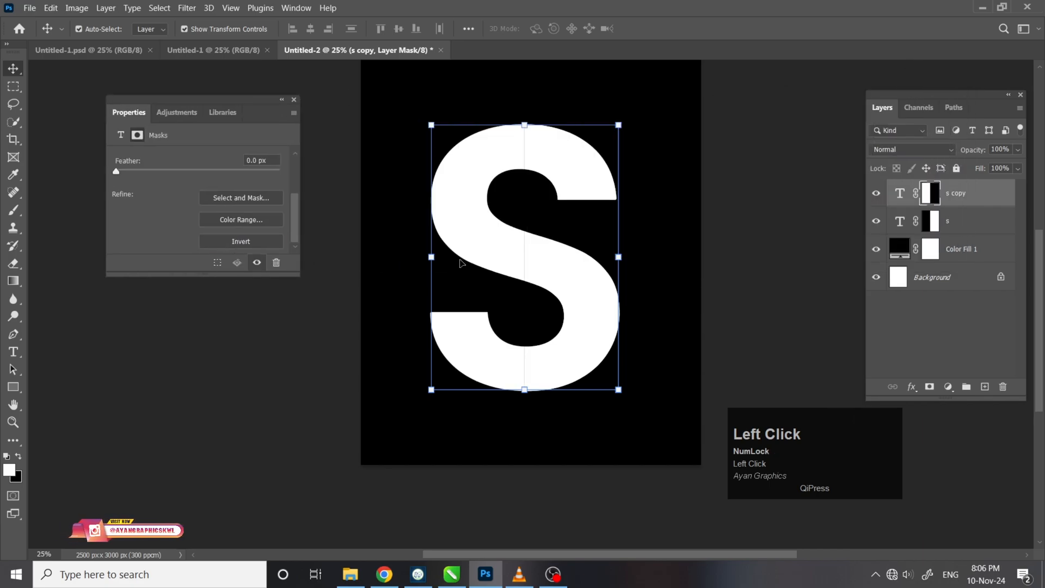
click(282, 100)
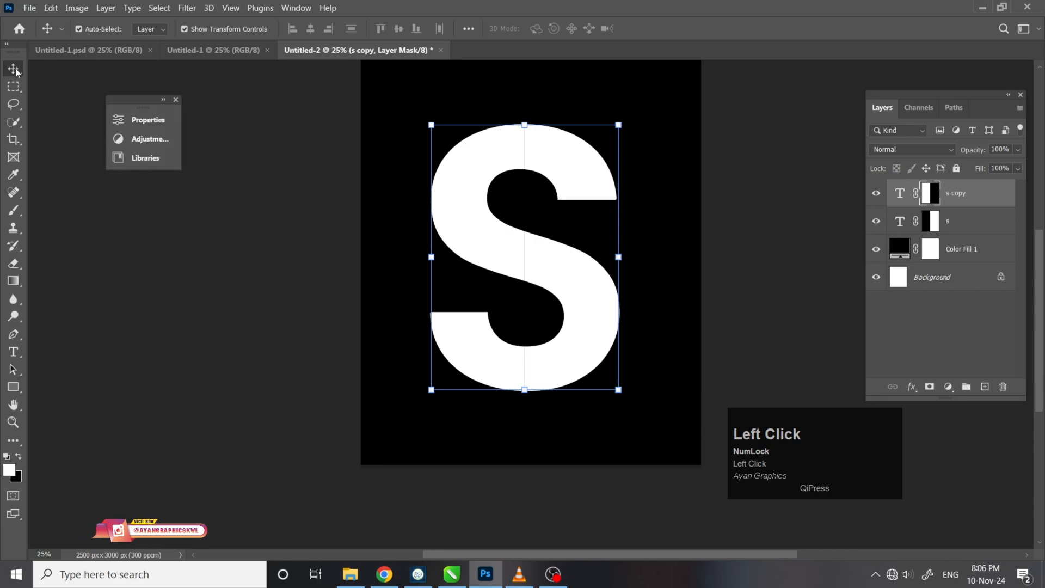
Raise the right-half S layer above the copy and enlarge it to 116.5%, positioned flush against the left half's cut edge.
key(F10)
click(960, 195)
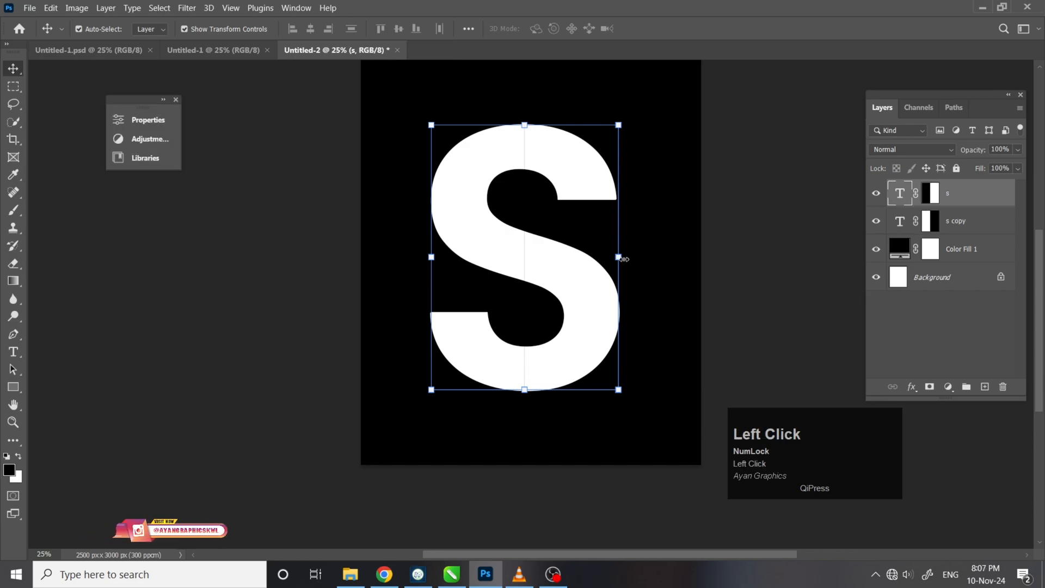
drag(624, 259, 644, 263)
key(ctrl+z)
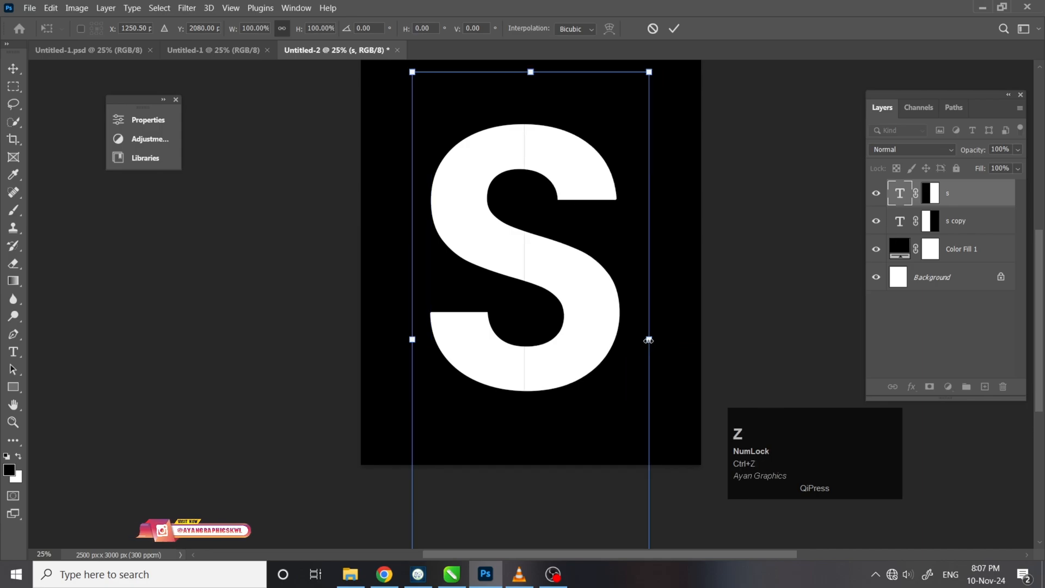
drag(651, 342, 691, 344)
click(674, 30)
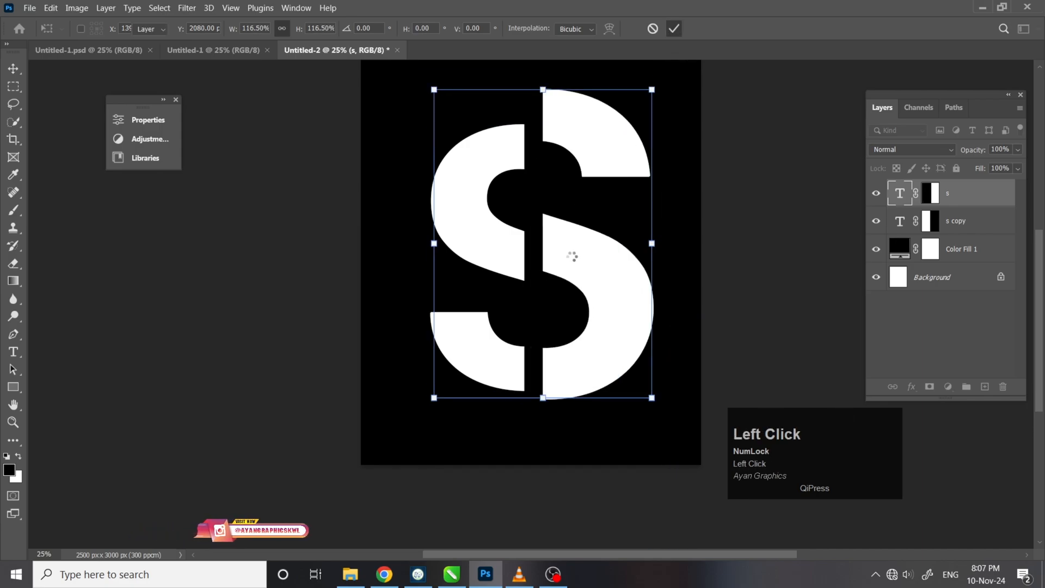
drag(572, 258, 560, 261)
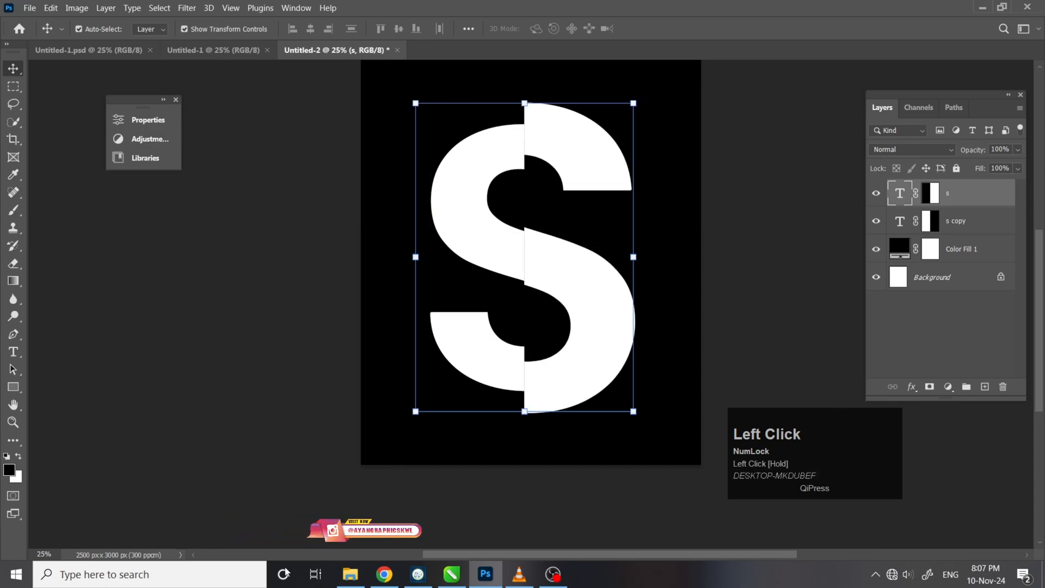
Place the top-view flower arrangement image above the S layers and lower its opacity to 65%.
click(348, 574)
drag(162, 180, 564, 257)
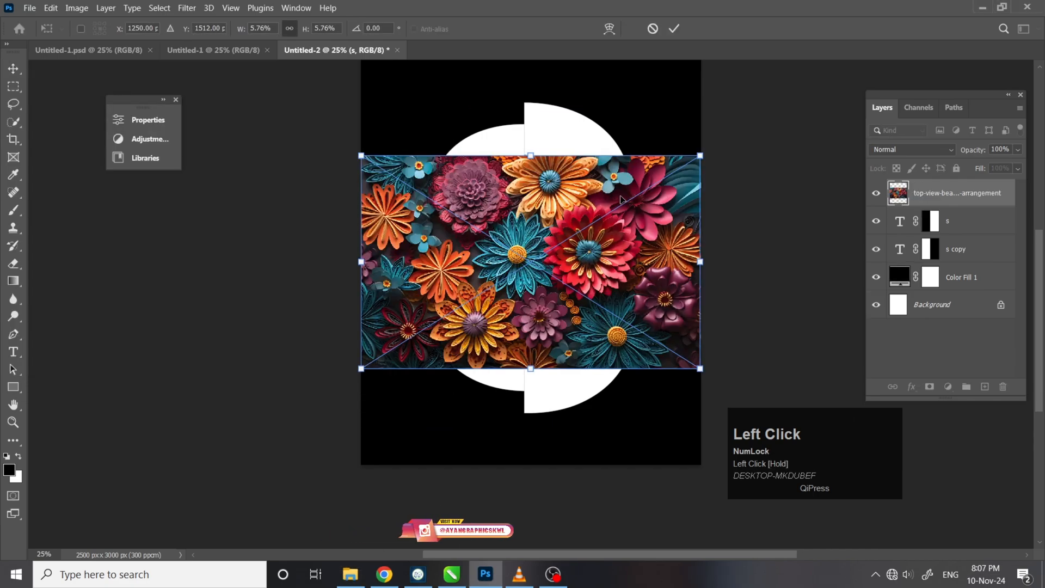
click(1018, 169)
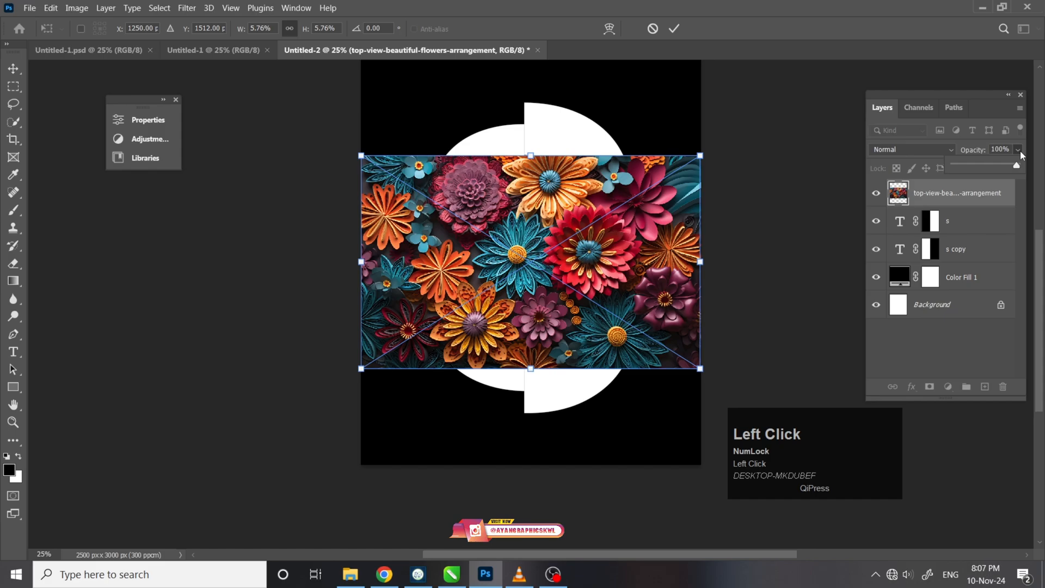
drag(1017, 166, 996, 166)
Enlarge the flower image to about 8.19% wide and 8.39% high and shift it left, covering the whole S.
drag(700, 369, 776, 408)
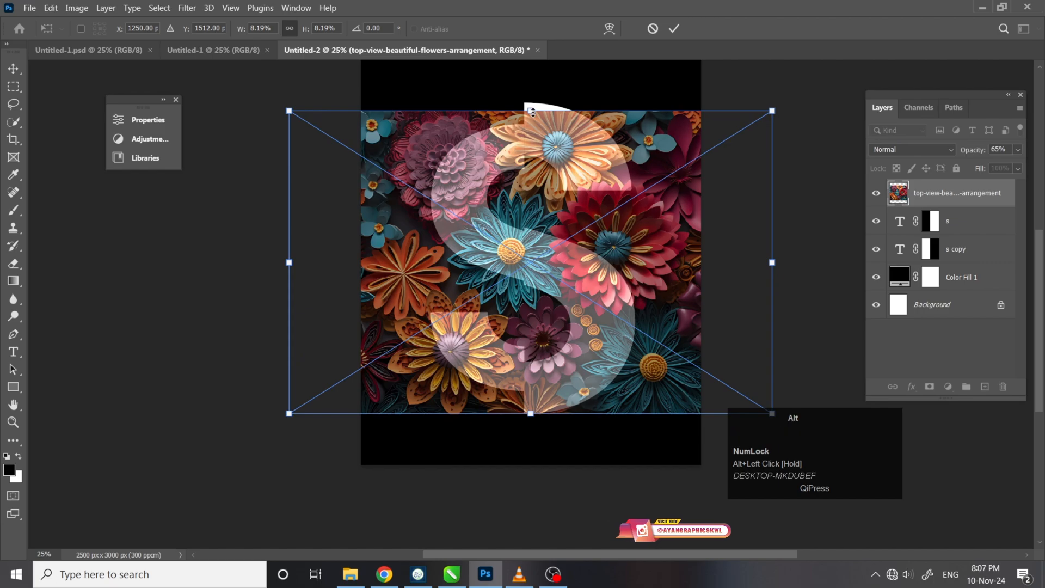
drag(531, 111, 535, 106)
drag(622, 214, 588, 214)
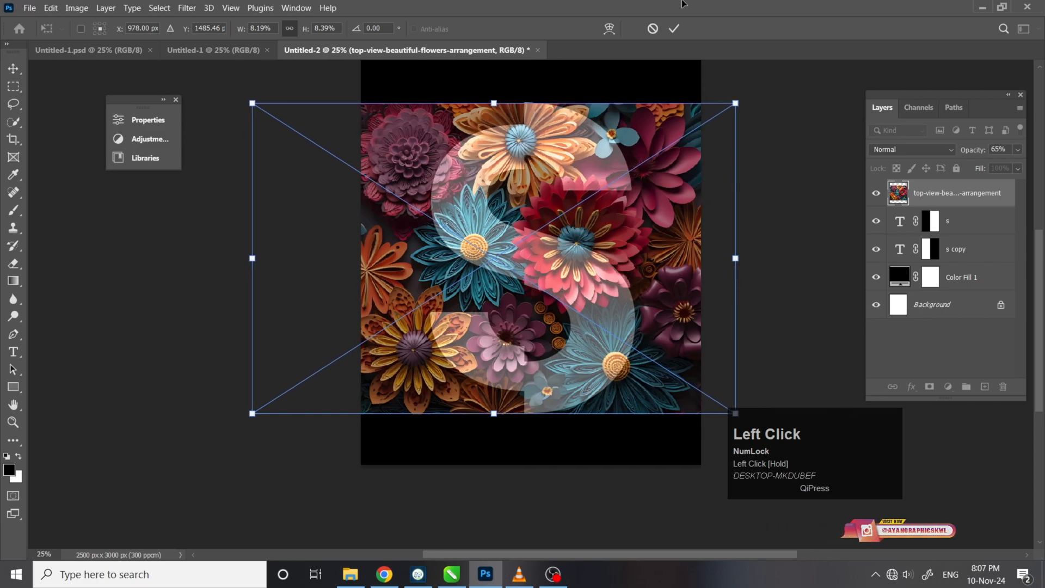
click(674, 29)
Restore the flower image's opacity to 100% and clip it to the right-half S layer.
click(1018, 150)
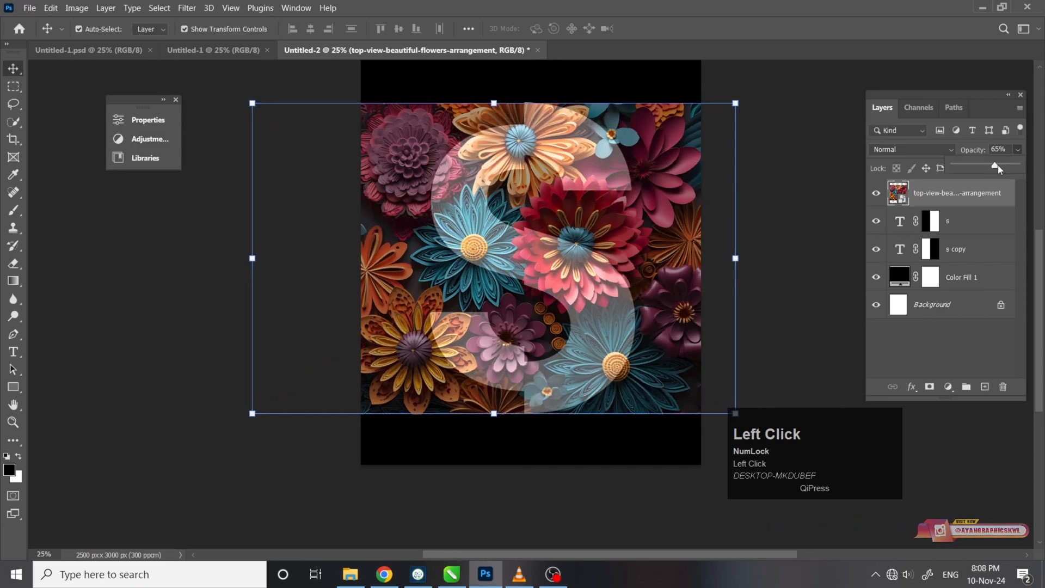
drag(994, 166, 1015, 169)
right_click(962, 197)
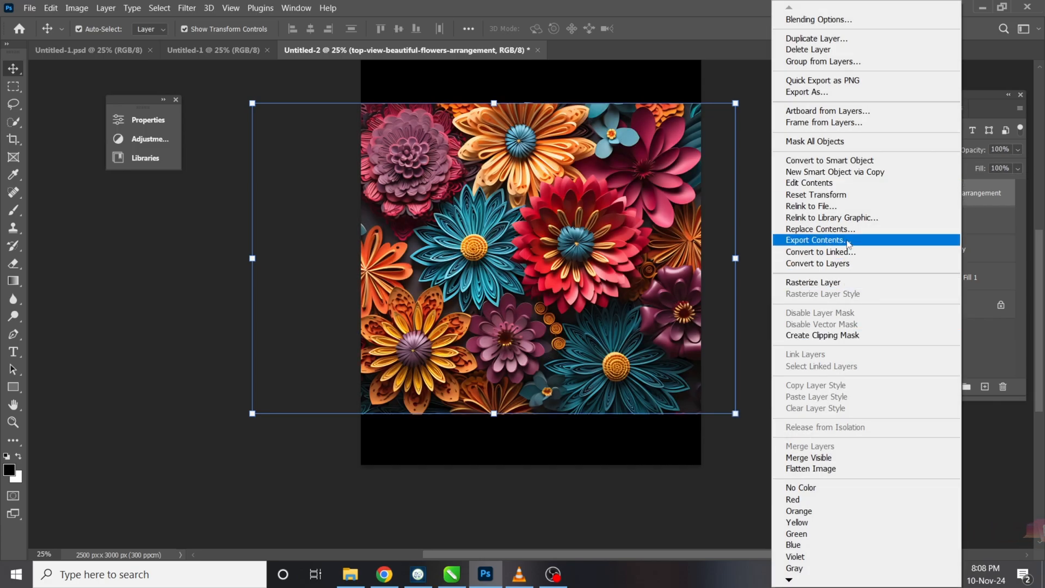
click(845, 333)
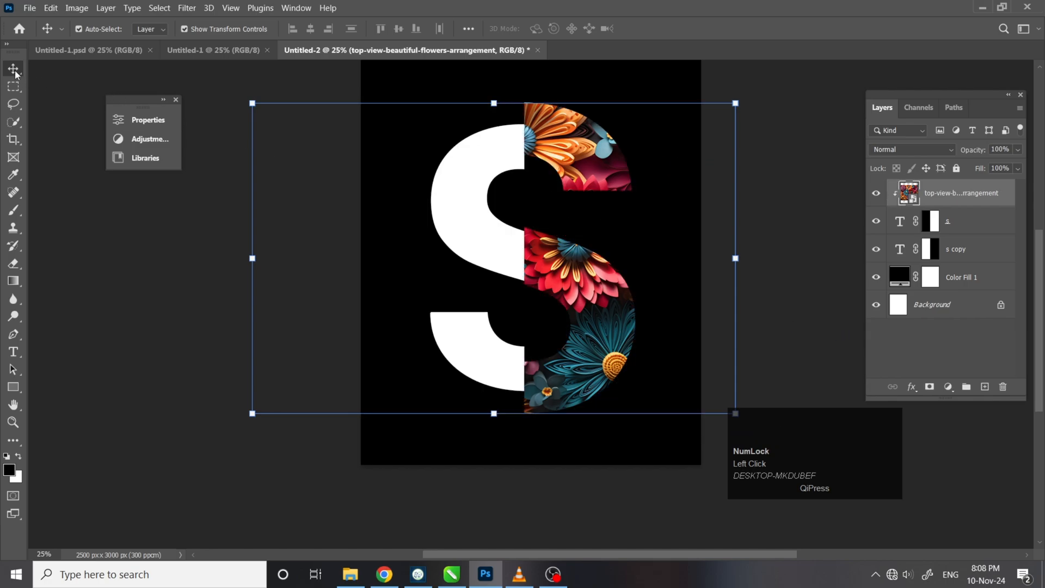
click(215, 83)
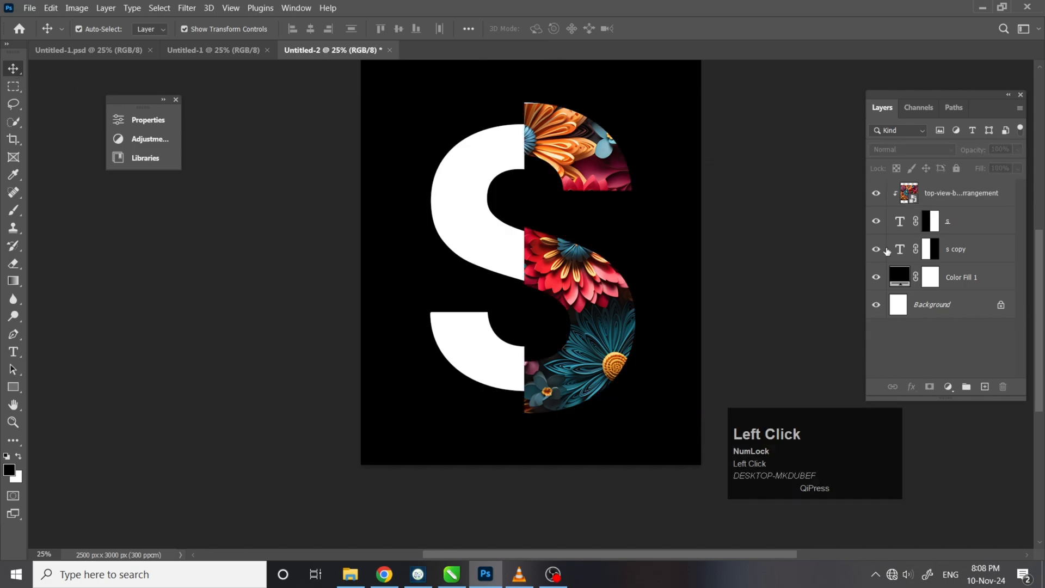
Add an empty layer directly above the left-half S layer and clip it to that half.
click(876, 251)
click(877, 250)
click(986, 387)
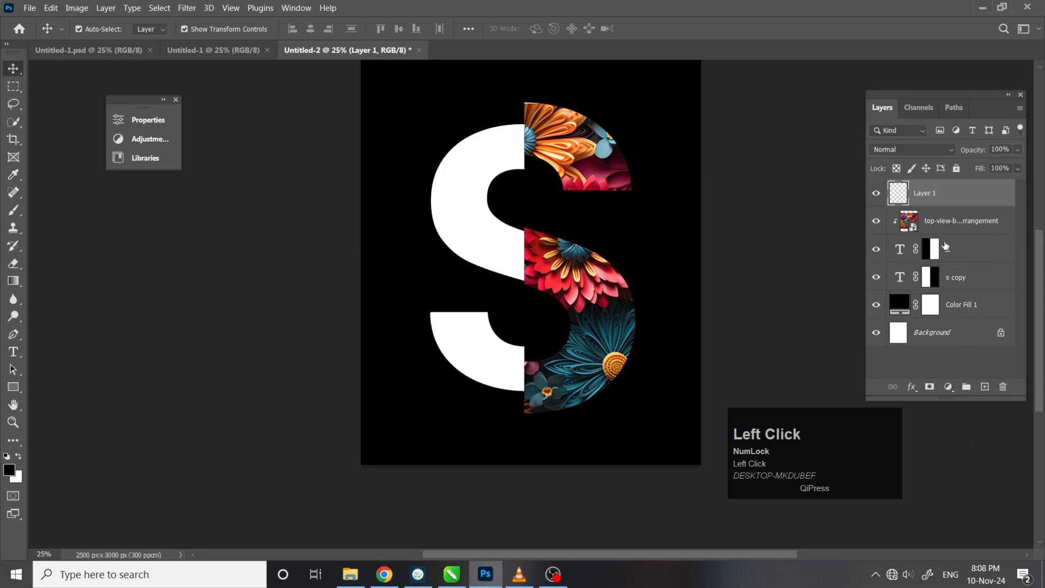
drag(940, 192, 948, 258)
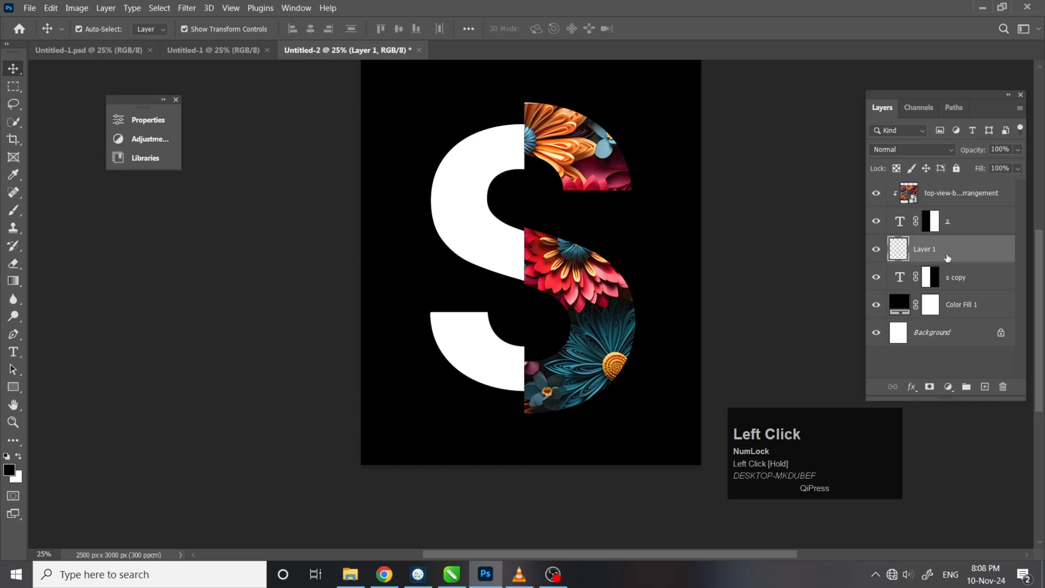
key(F10)
right_click(957, 252)
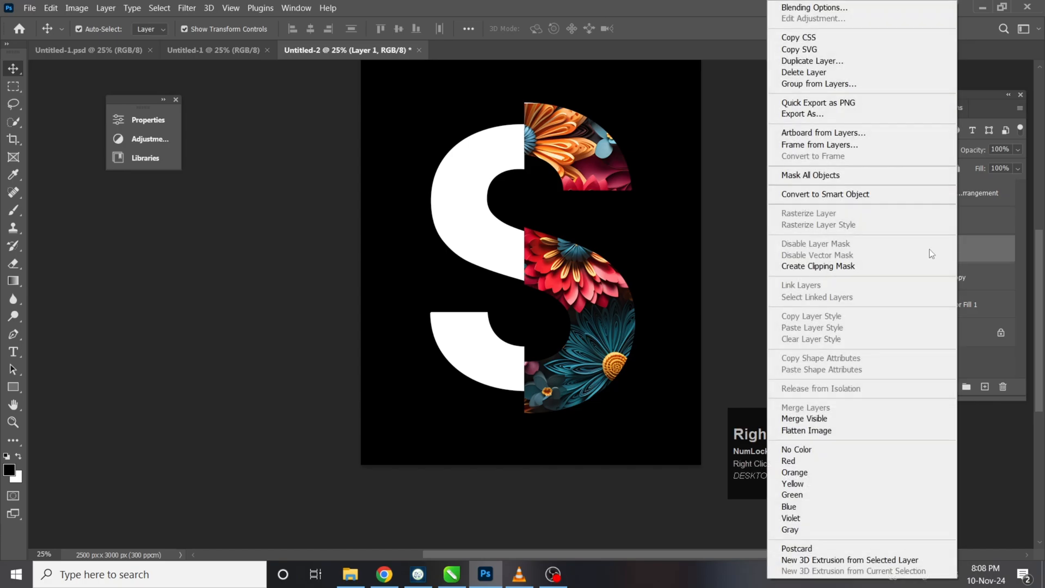
click(866, 266)
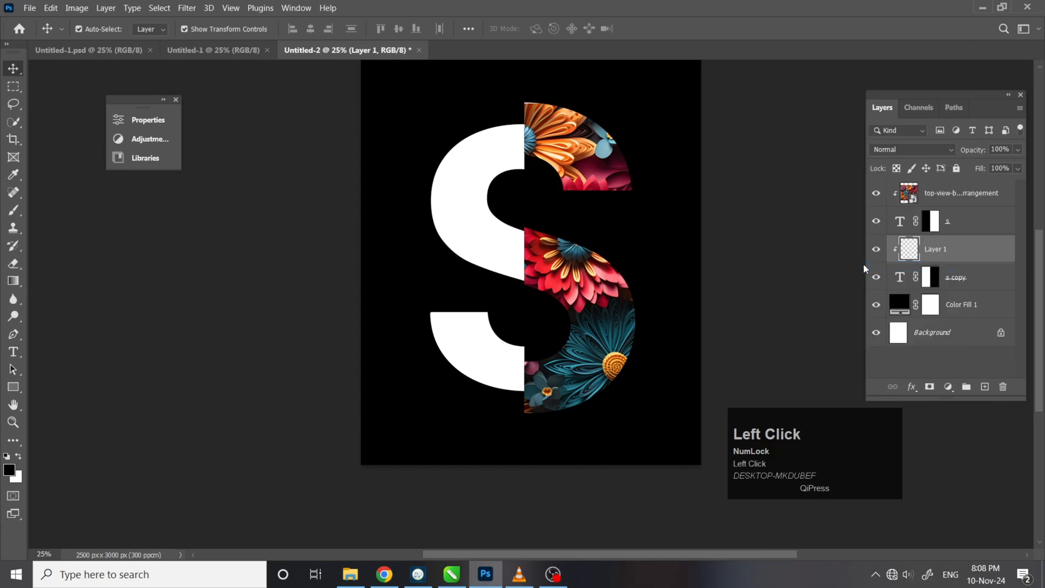
Paint a black shadow along the left half's cut edge with a 500 px Soft Round brush at 100% opacity and 36% flow.
key(F10)
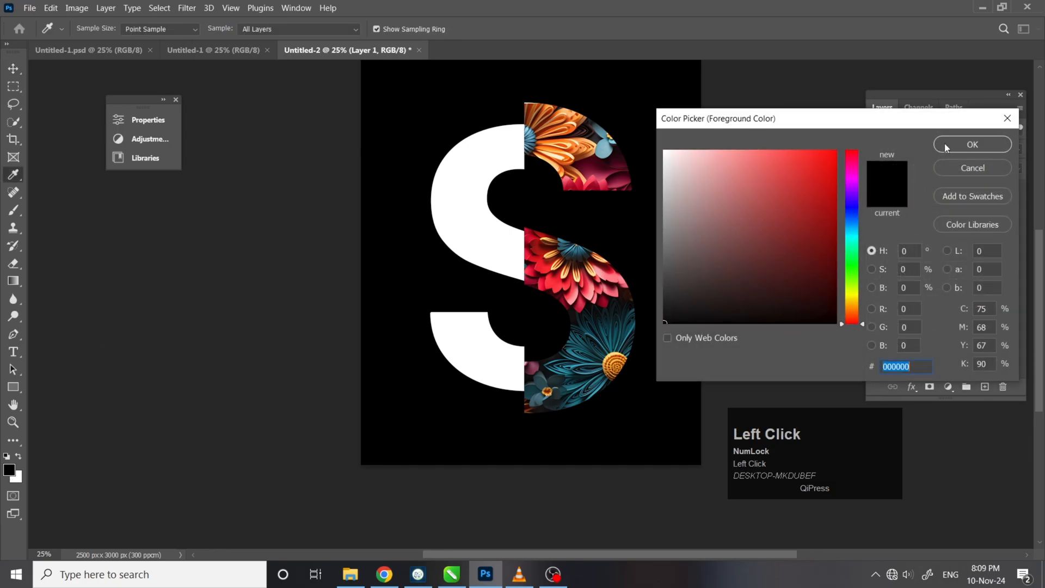
click(945, 146)
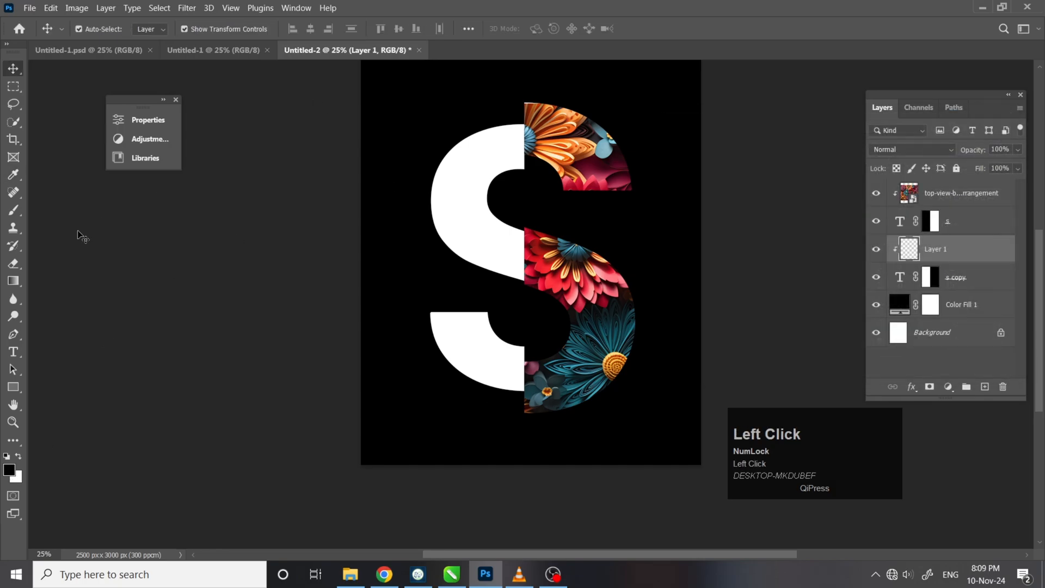
right_click(14, 210)
click(70, 208)
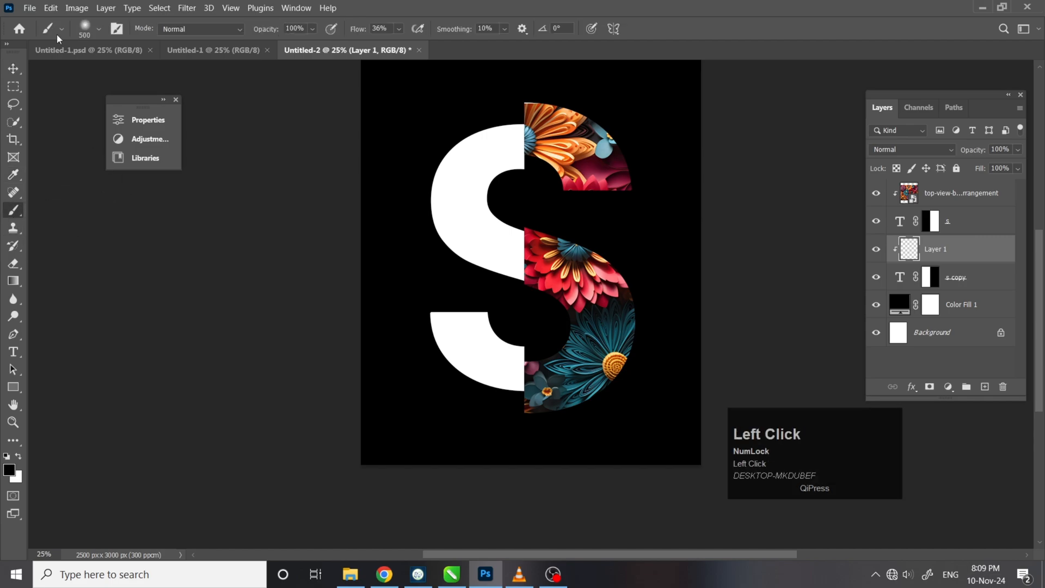
click(100, 29)
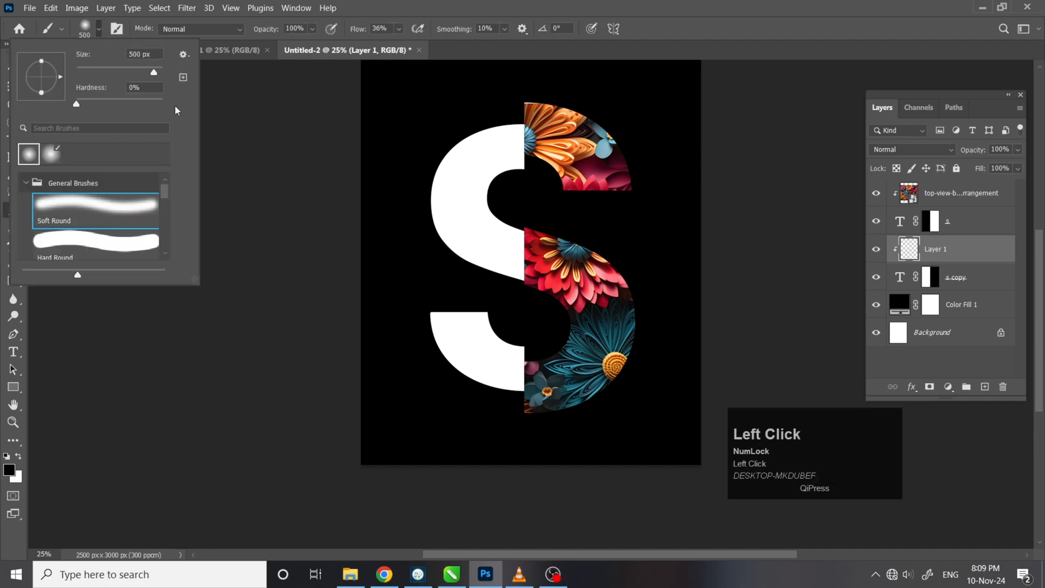
click(314, 30)
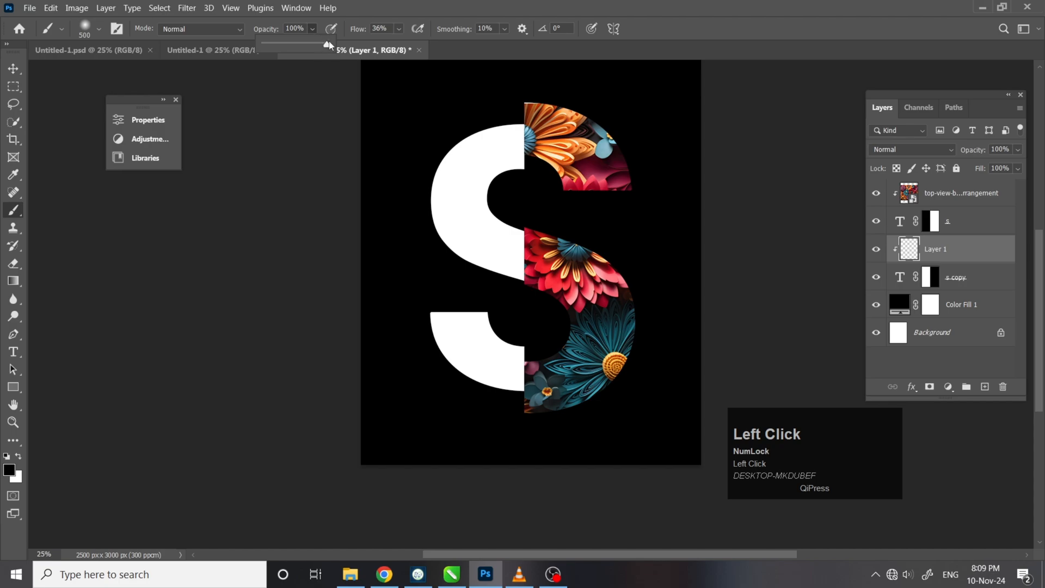
click(400, 30)
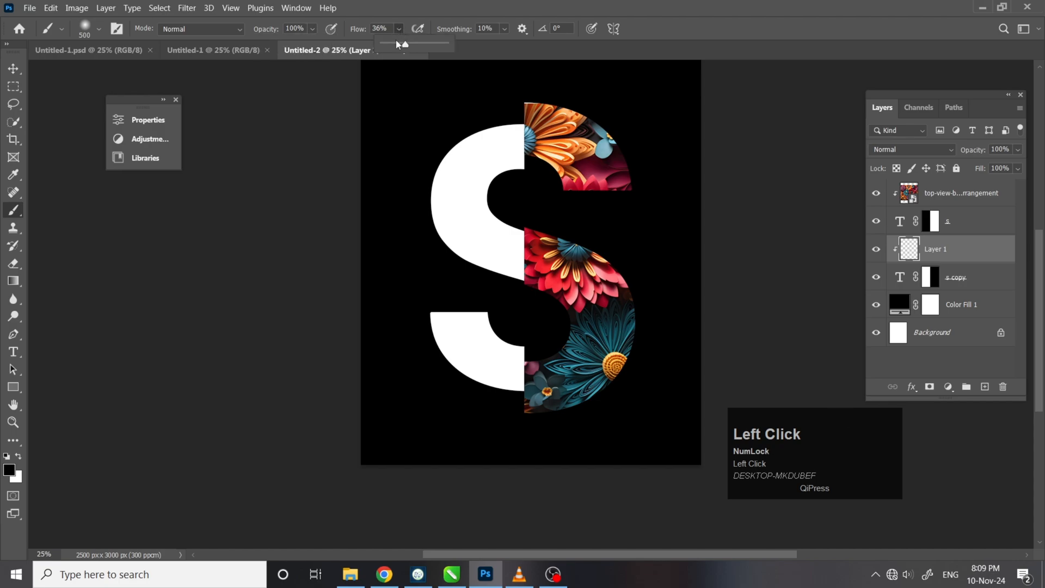
mouse_move(532, 106)
mouse_down()
mouse_move(534, 407)
mouse_move(553, 305)
mouse_move(544, 109)
mouse_up()
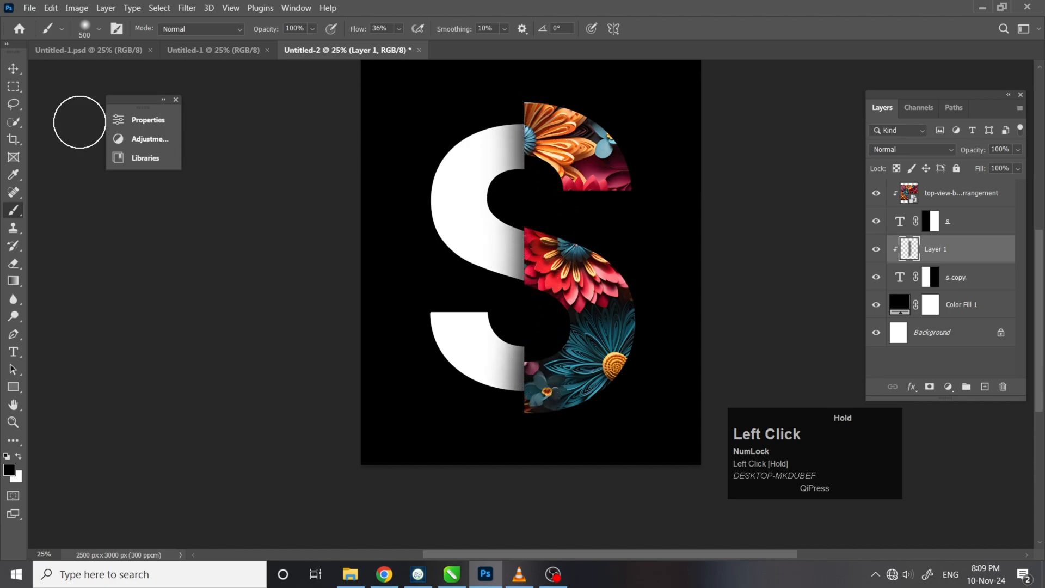
Reduce the shadow layer's opacity to about 89% and deselect the layer.
click(13, 69)
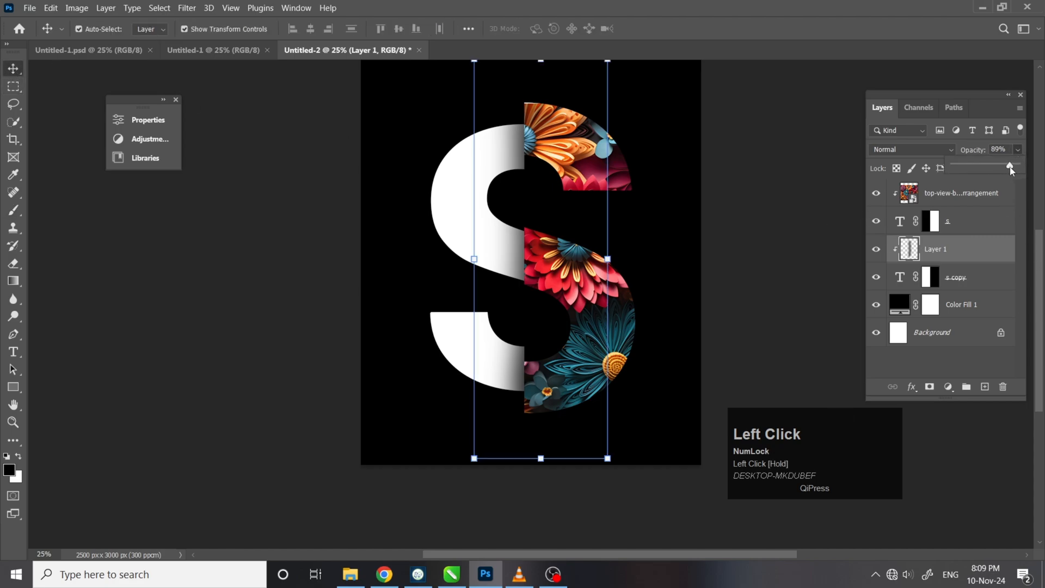
drag(1011, 171, 1009, 170)
click(274, 152)
click(274, 152)
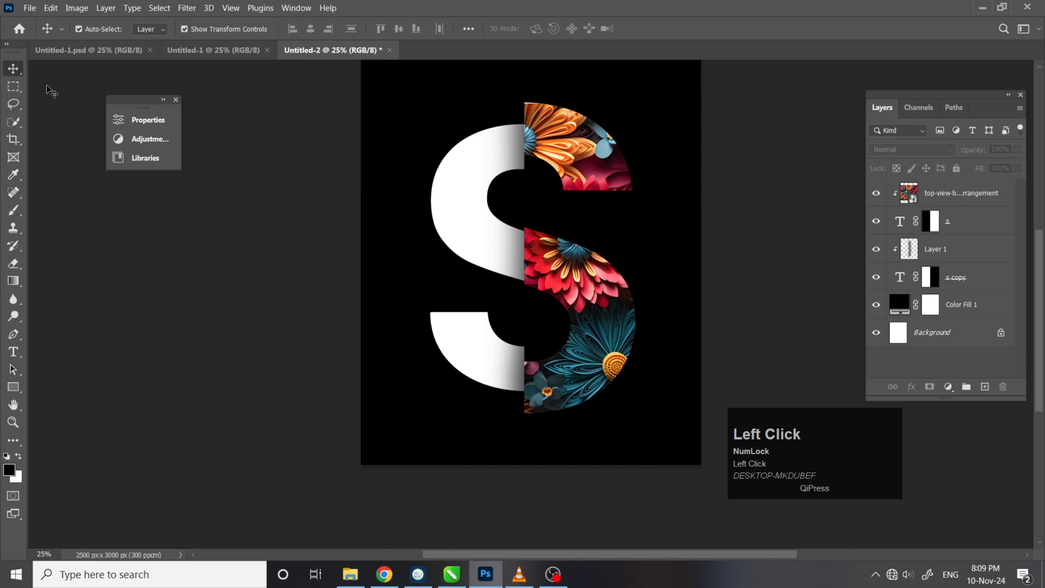
Group all layers from the flower image down to the black colour fill and name the group "S".
key(space)
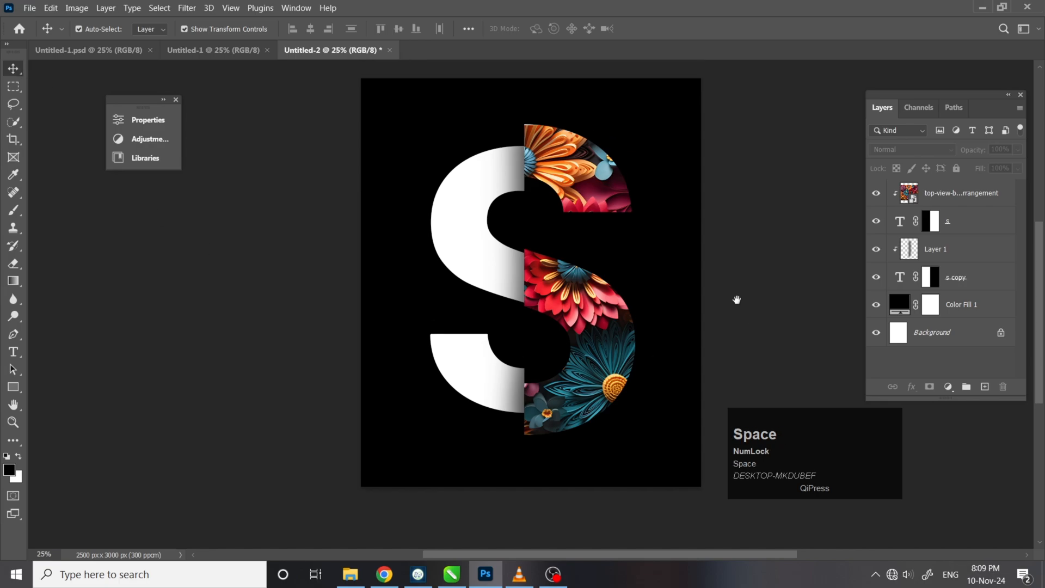
scroll(737, 300, up, 2)
key(F10)
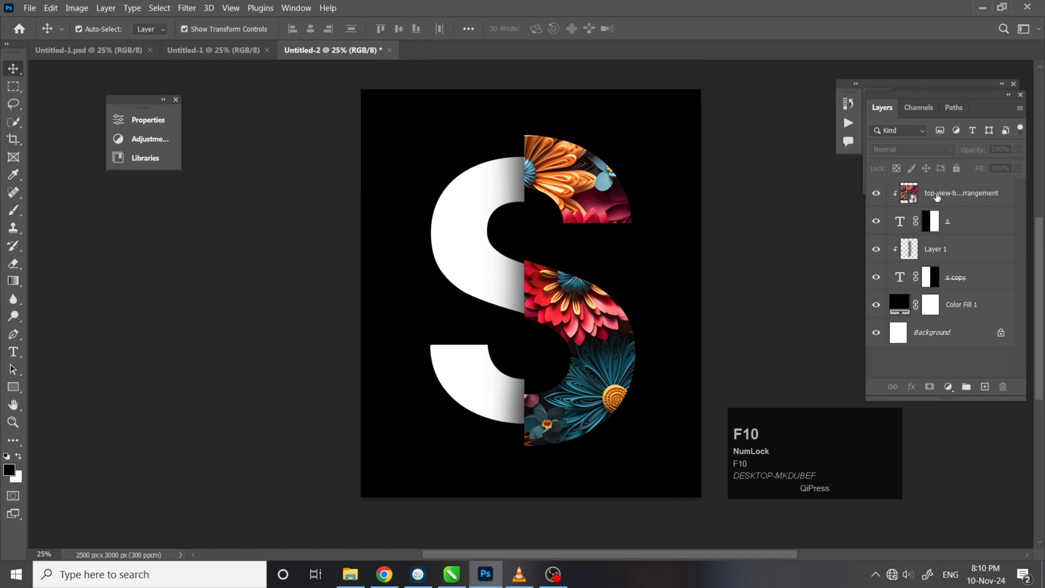
click(937, 194)
shift+click(962, 305)
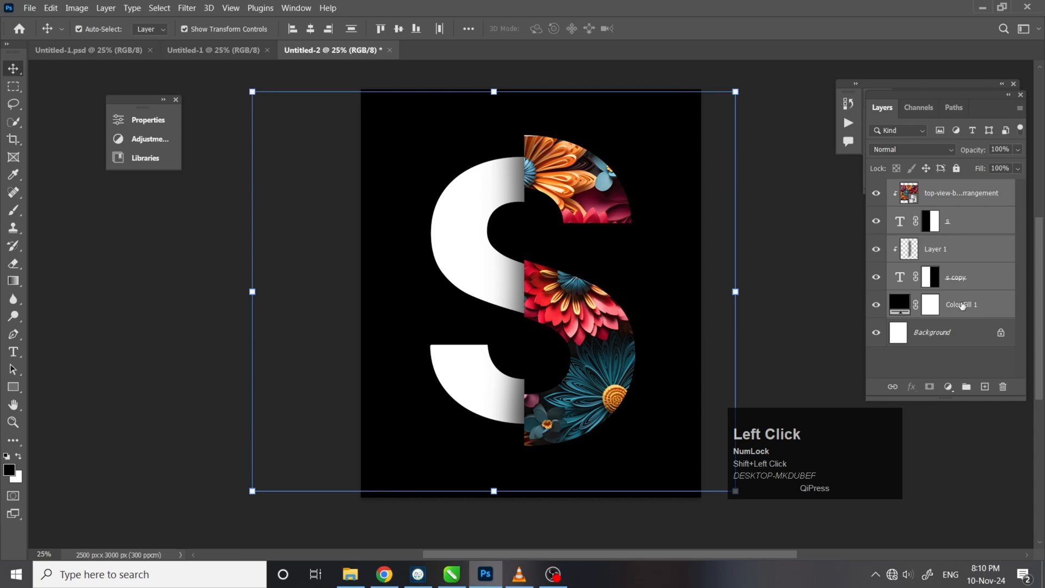
click(966, 386)
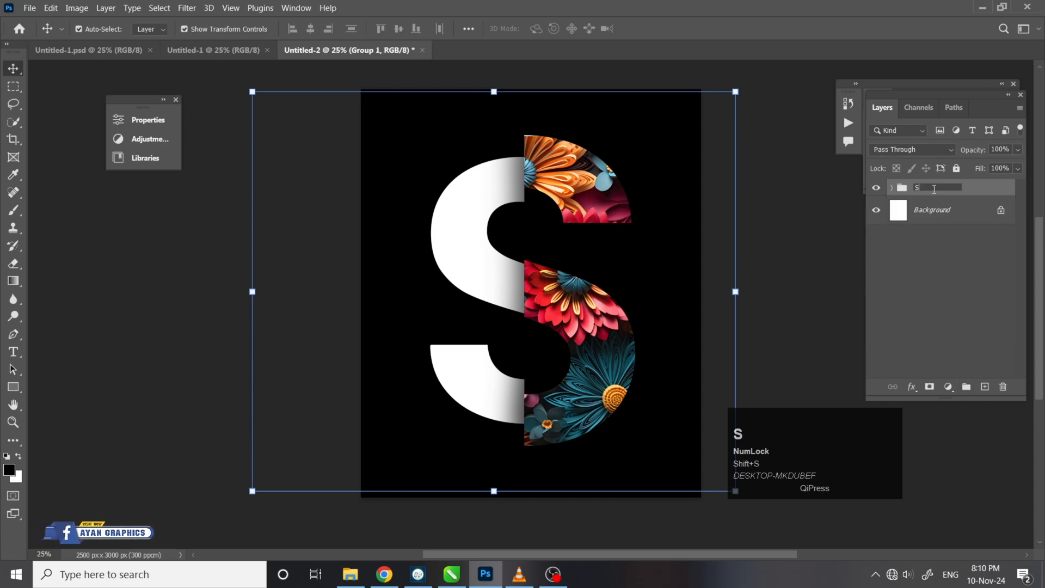
click(934, 192)
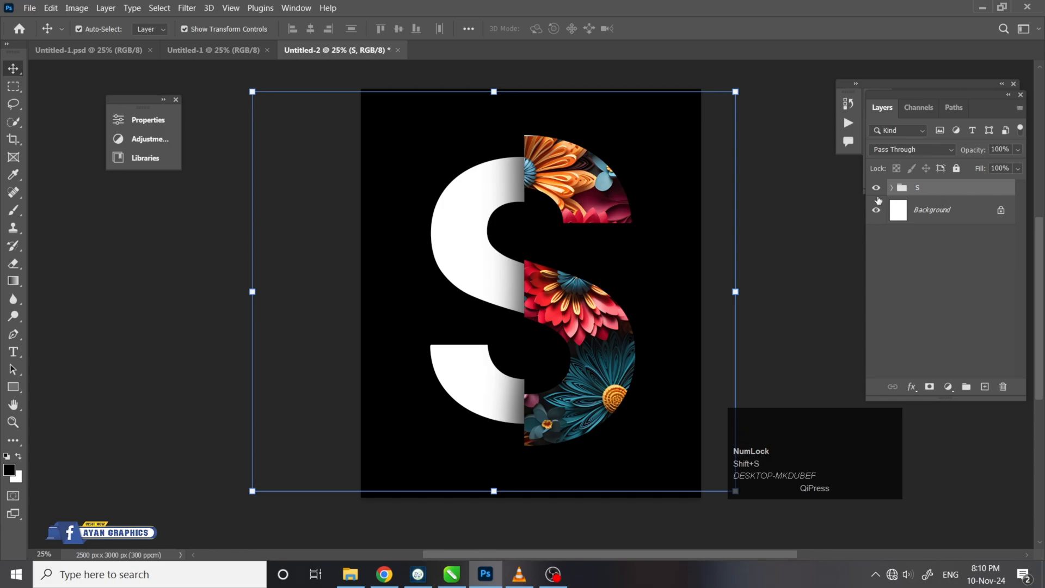
Give the S group a blue colour label and toggle its visibility off and on to check its contents.
right_click(926, 191)
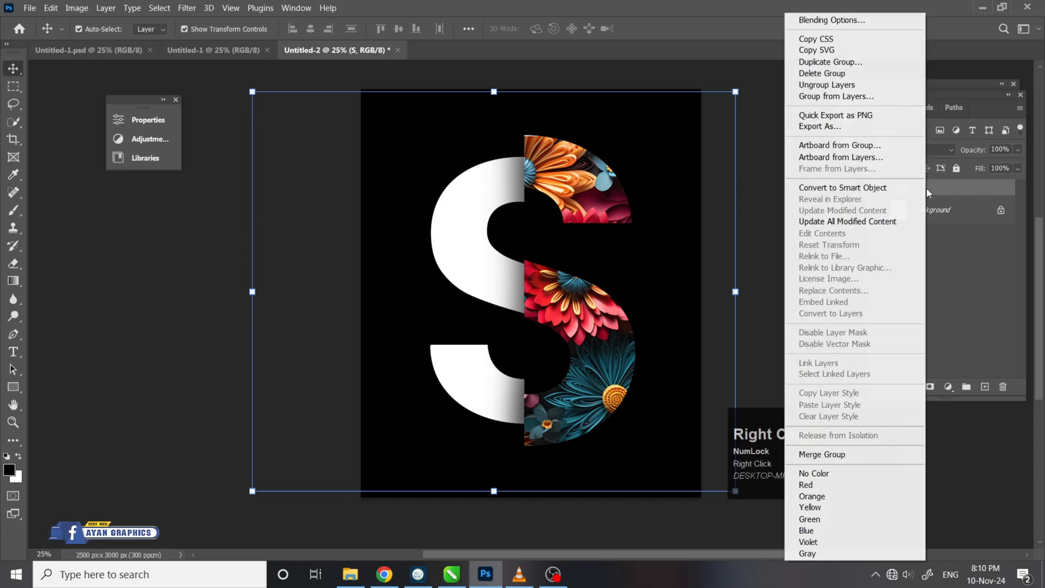
click(830, 532)
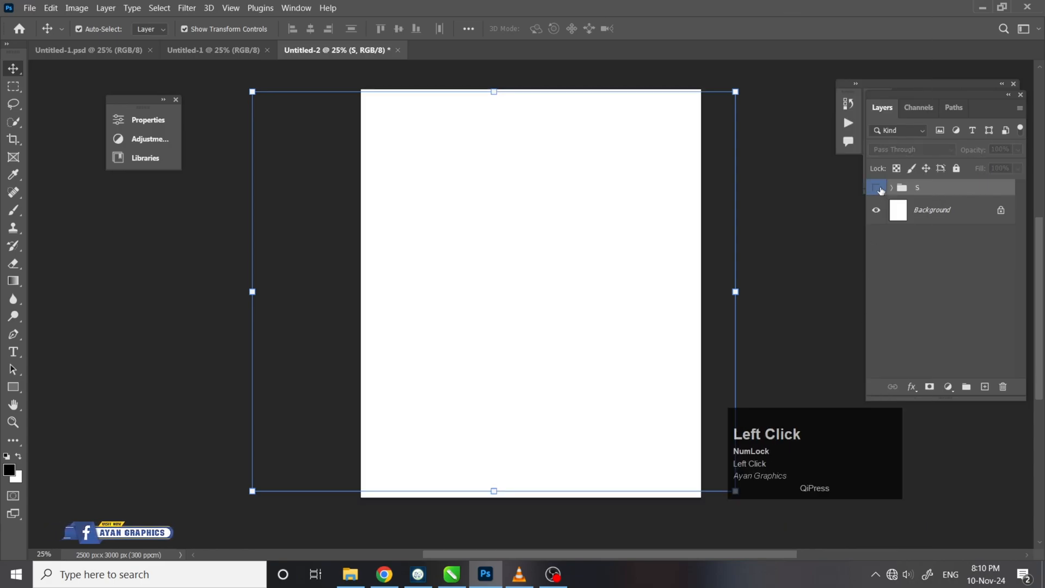
click(881, 190)
key(F10)
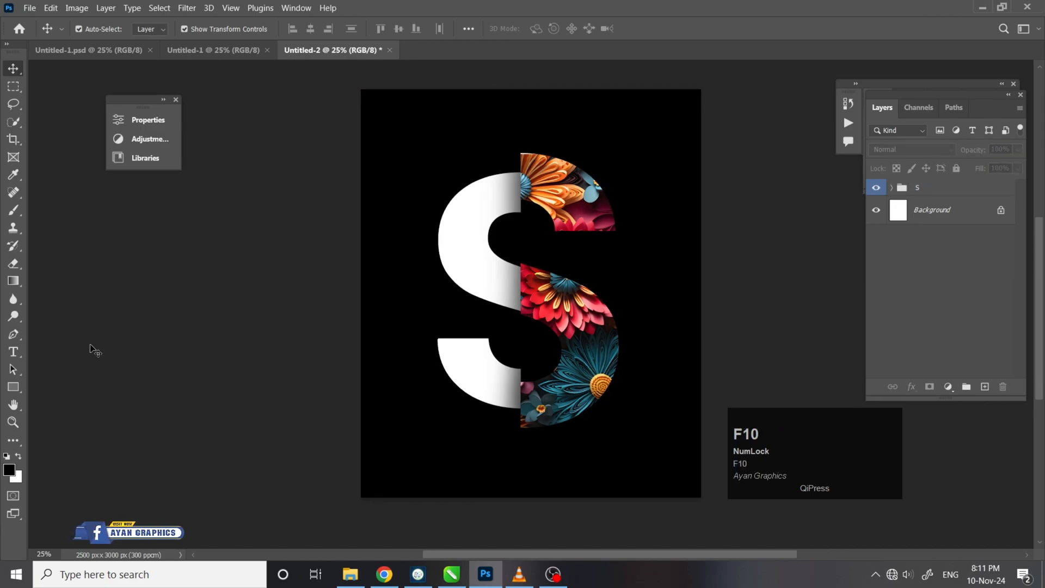
Add the white text "POSTER" in Poppins SemiBold on the black area below the S.
click(14, 351)
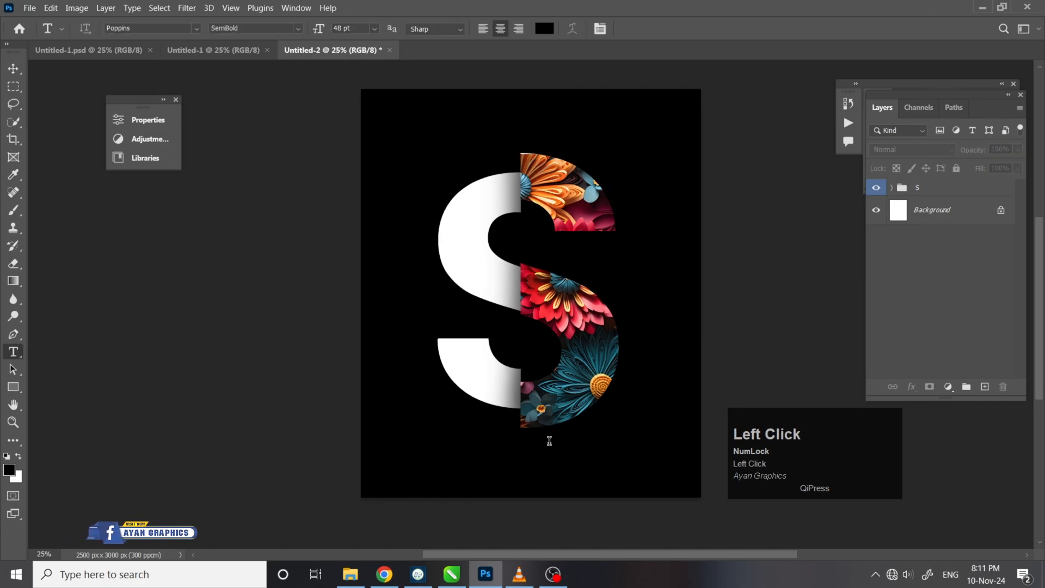
click(439, 467)
key(F10)
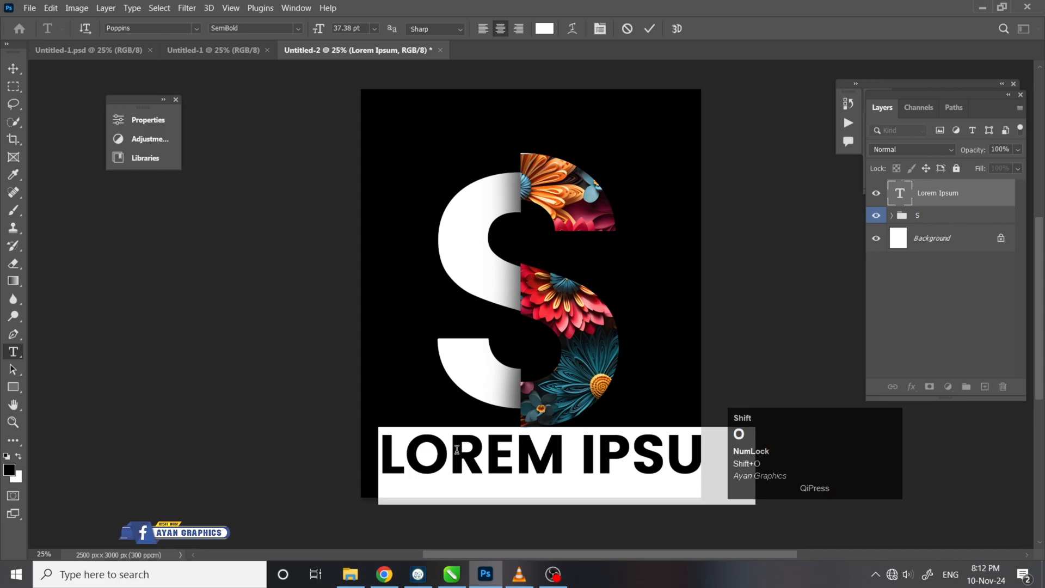
text(POSTE)
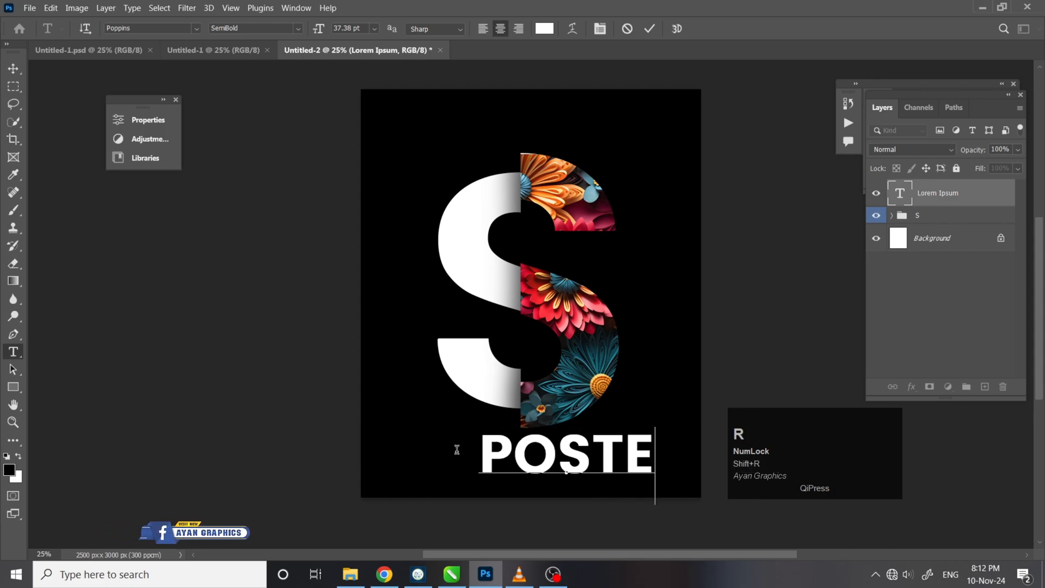
text(R)
click(14, 69)
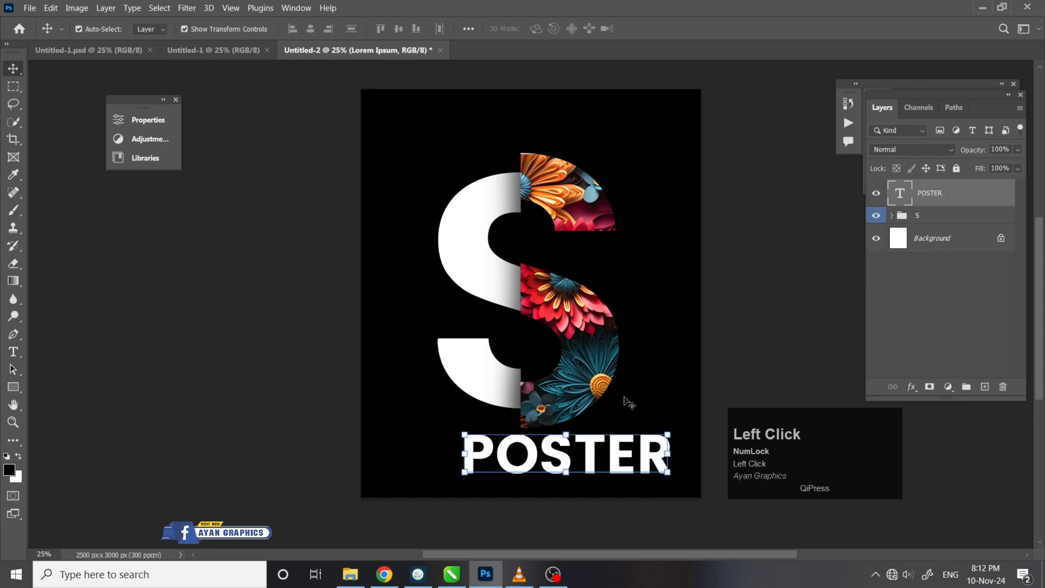
Move the POSTER text beneath the S, scale it to about 73% and centre it horizontally.
drag(555, 457, 546, 457)
drag(522, 456, 521, 456)
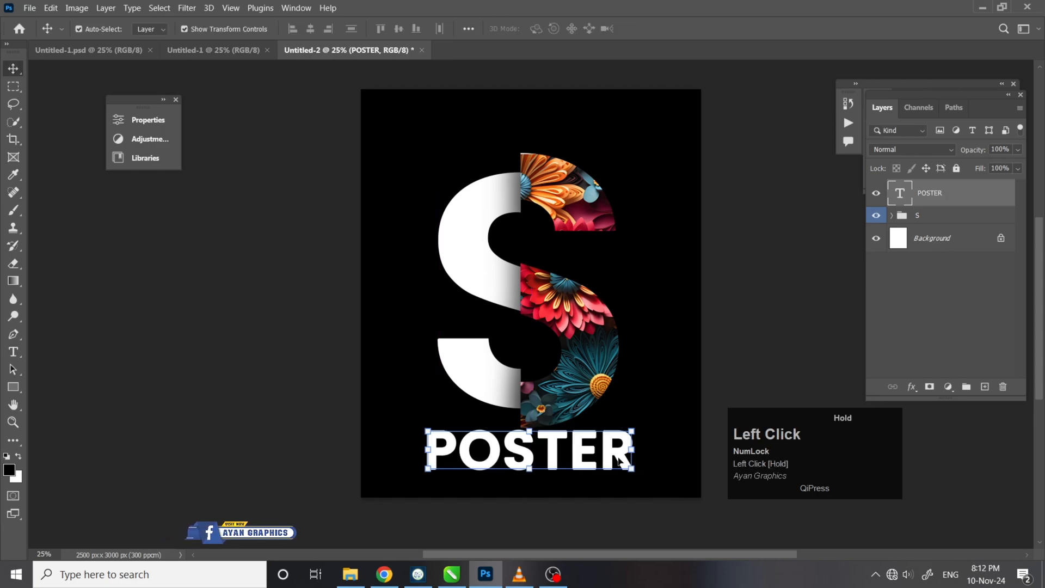
drag(636, 423, 602, 443)
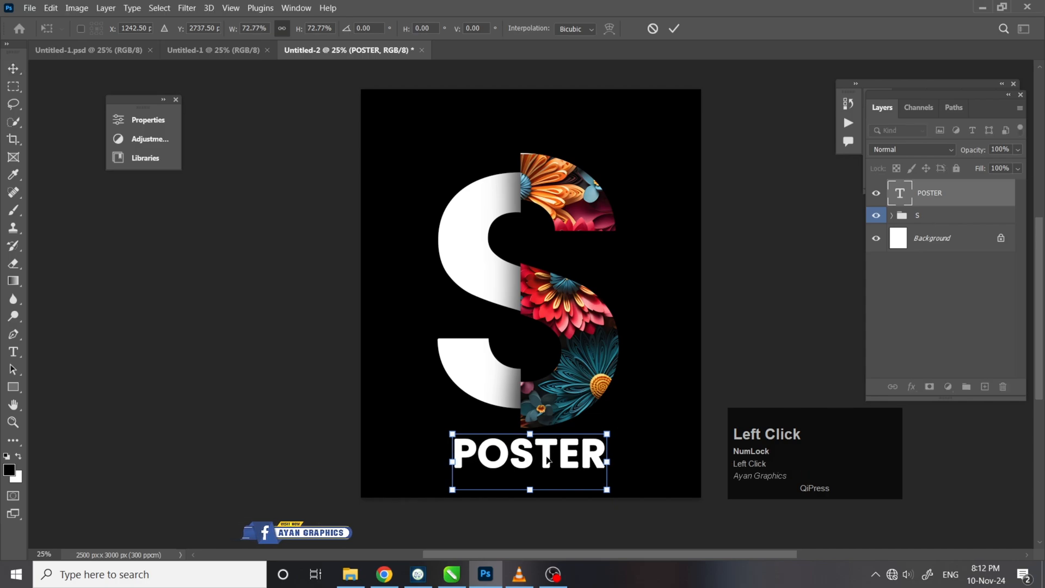
alt+click(551, 459)
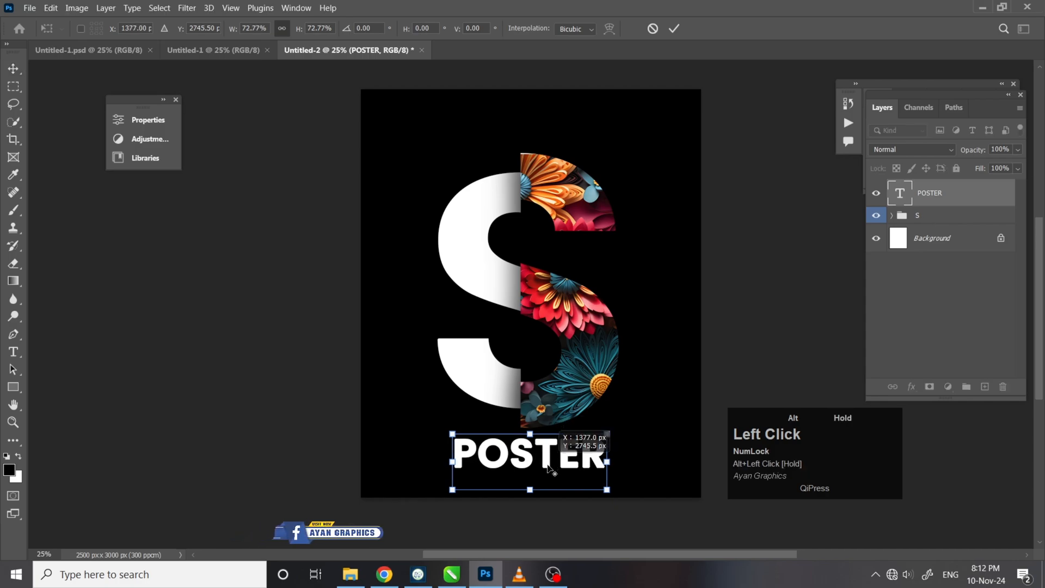
alt+click(530, 462)
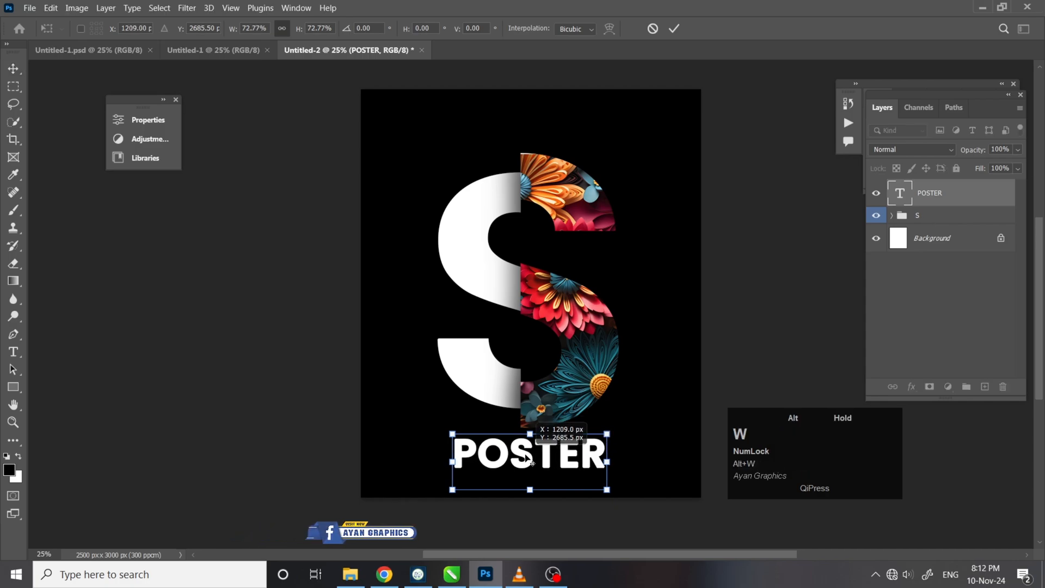
key(Return)
Change the POSTER text's font to Arena Black Extended.
click(568, 452)
double_click(568, 452)
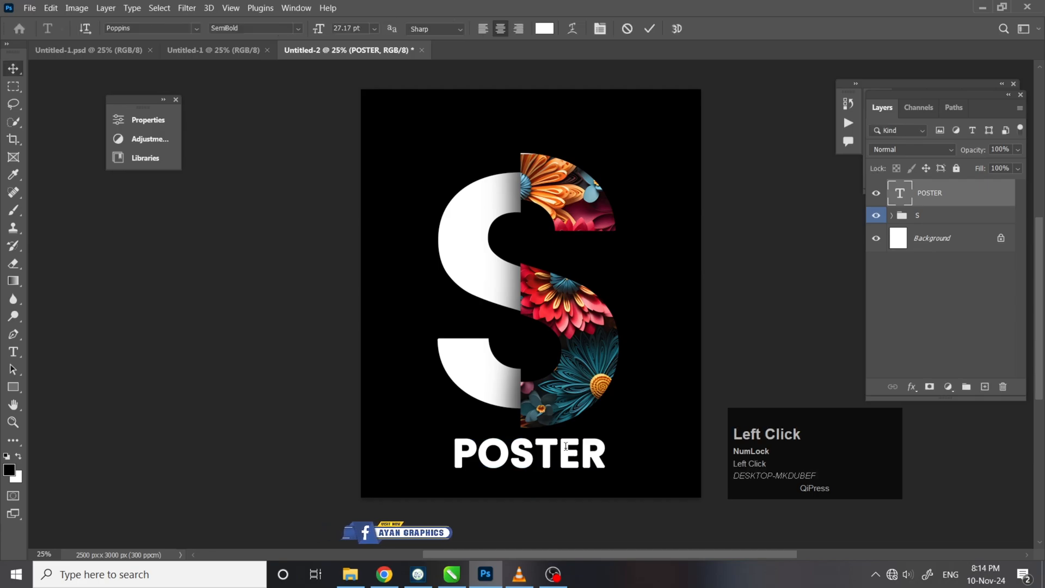
click(196, 28)
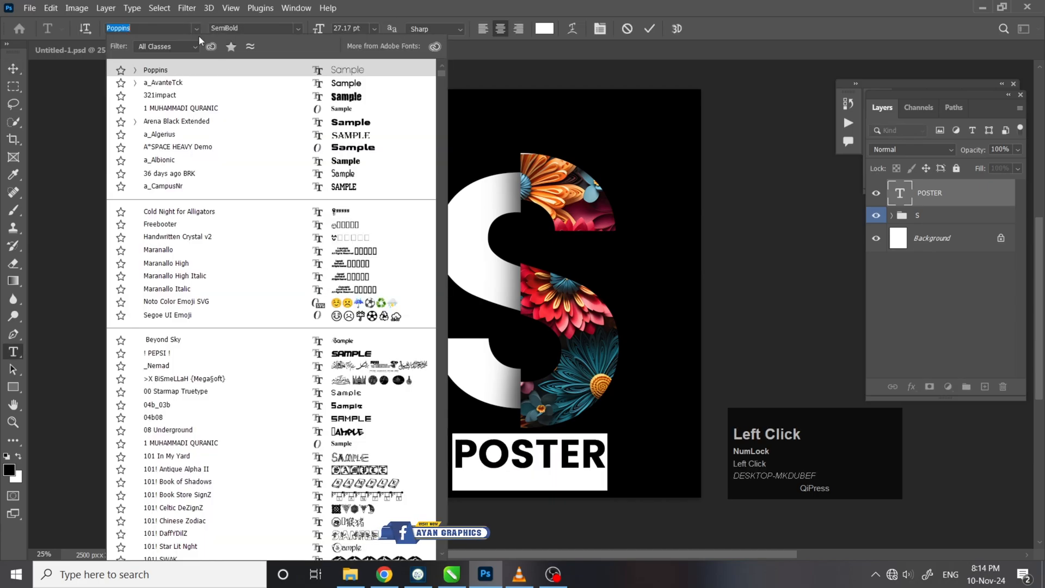
click(339, 121)
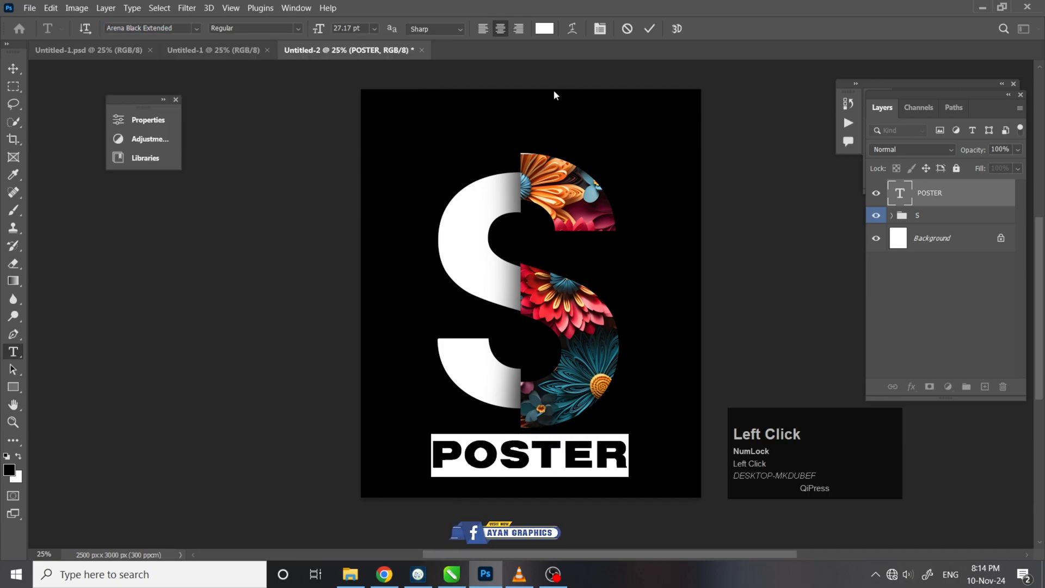
click(649, 31)
key(v)
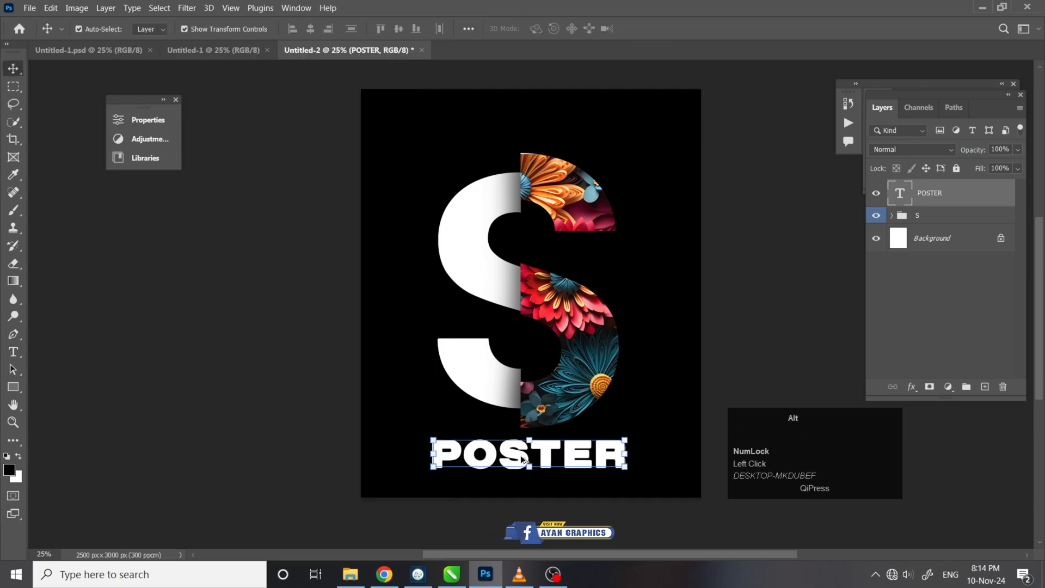
Duplicate the POSTER text directly below the original and change the copy's wording to "DESIGN".
drag(524, 456, 522, 484)
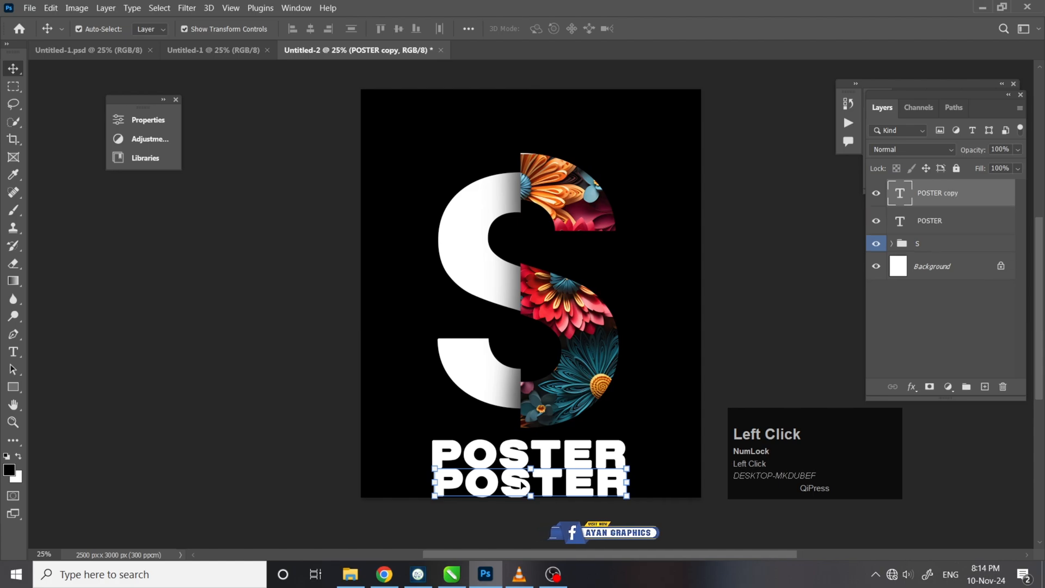
double_click(522, 482)
text(DESIGN)
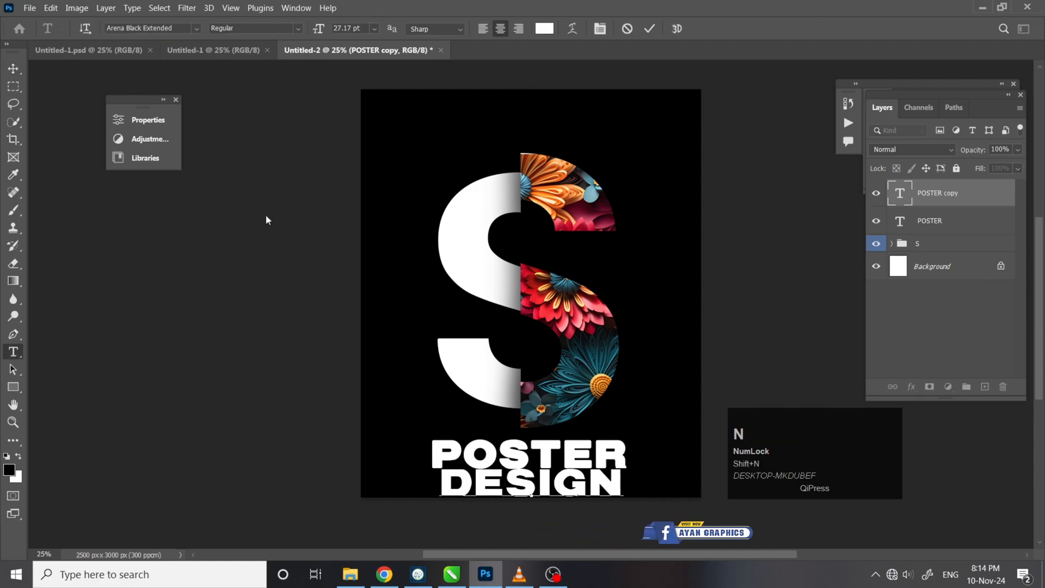
Set the DESIGN text in the Poppins Regular font.
click(528, 488)
double_click(528, 488)
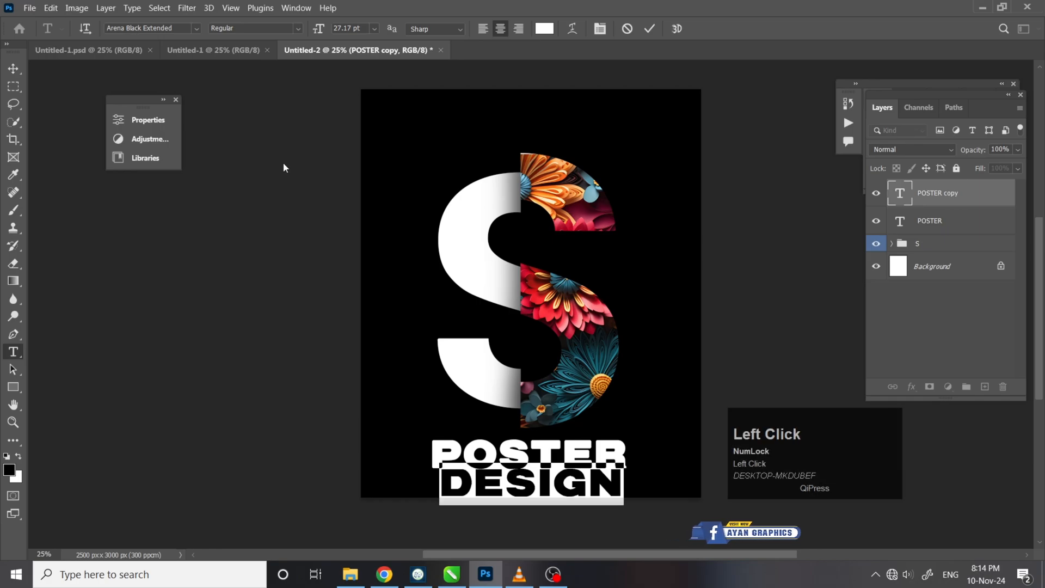
click(197, 28)
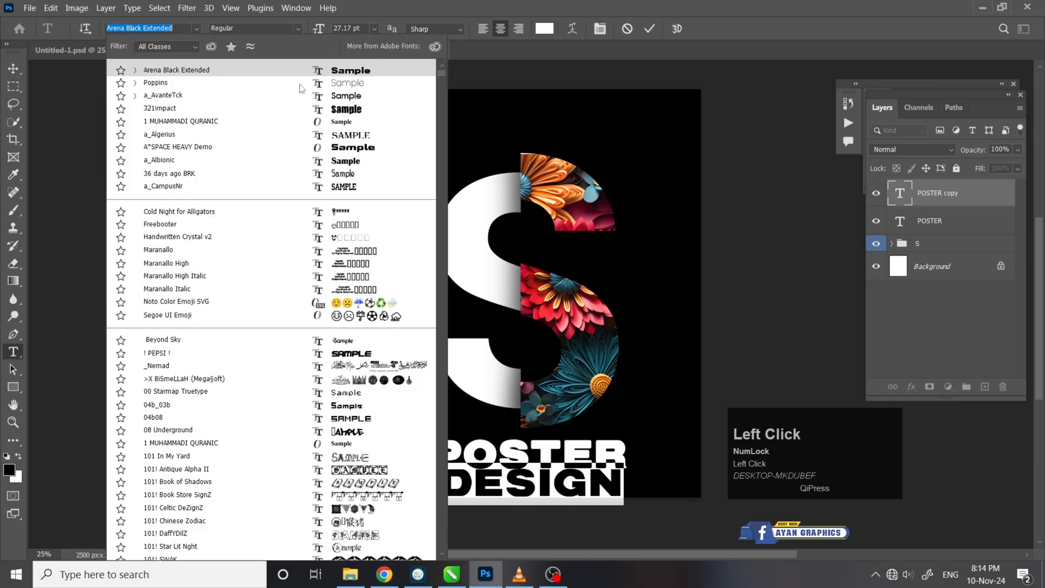
click(337, 86)
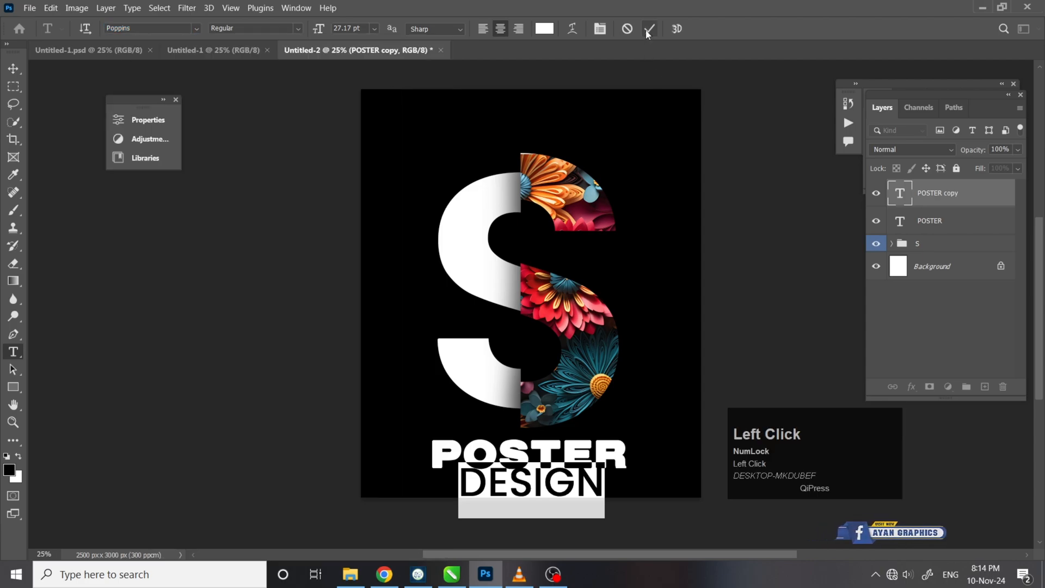
click(650, 29)
key(v)
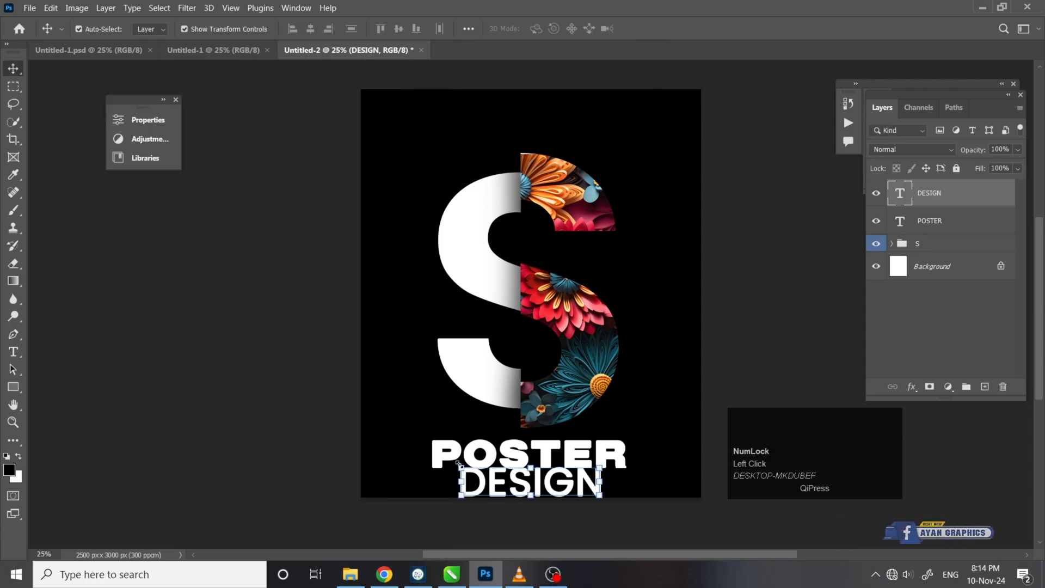
Scale the DESIGN text to about 57% and align it under the start of the word POSTER.
drag(458, 463, 475, 490)
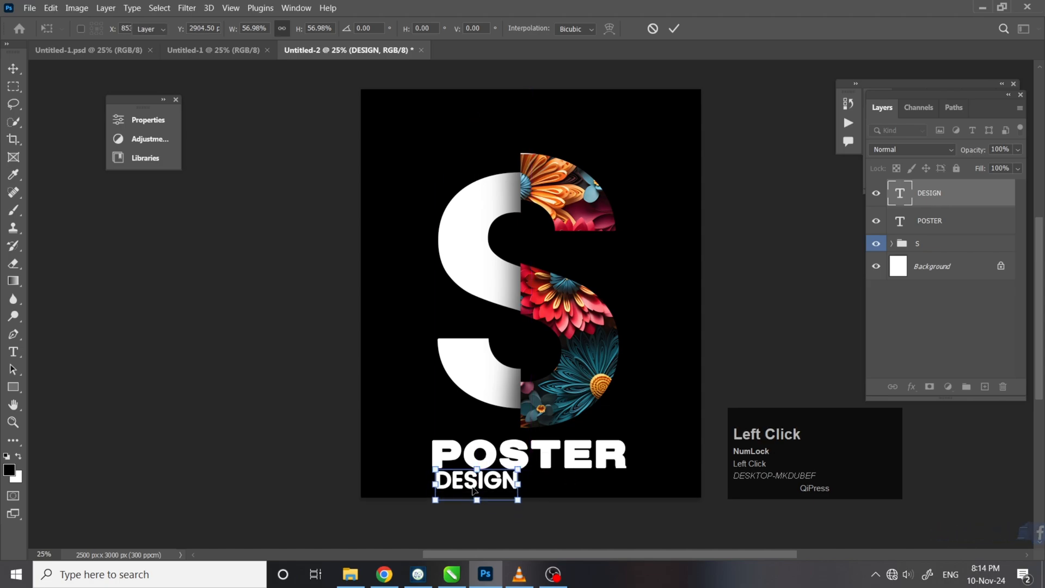
double_click(474, 490)
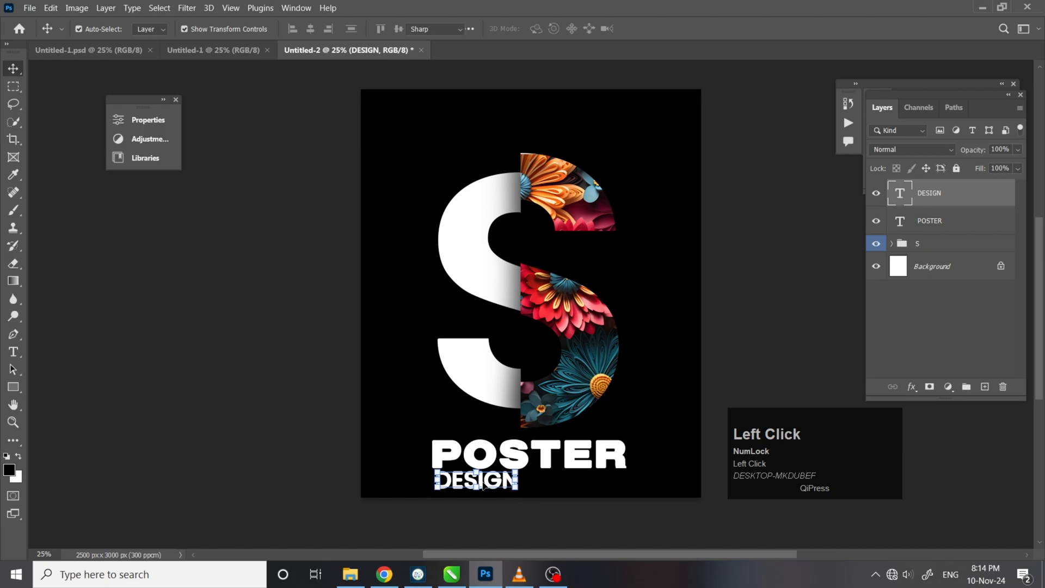
Recolour the DESIGN text with a red sampled from the flower in the middle of the S.
double_click(483, 486)
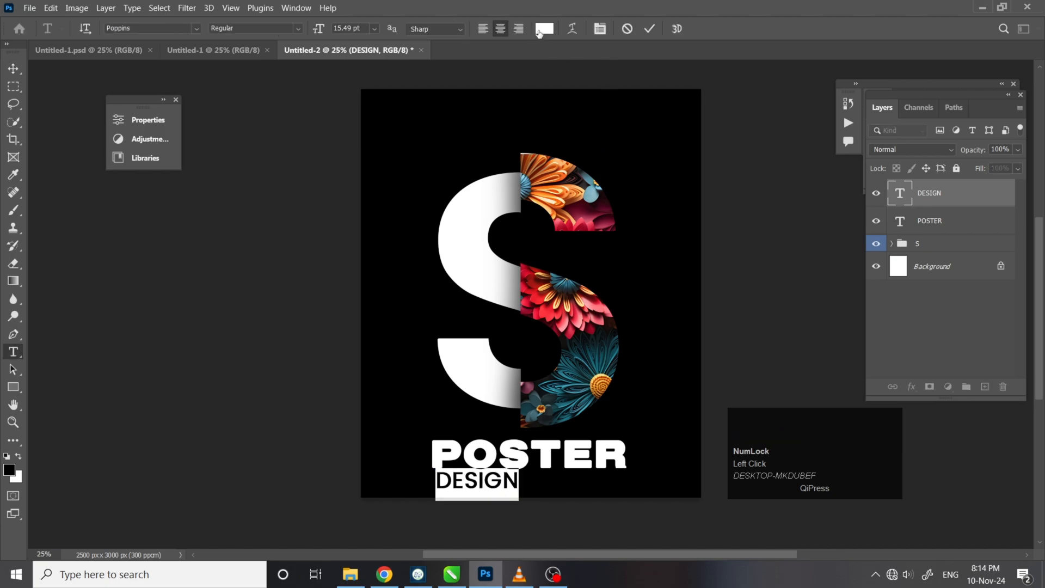
click(544, 29)
click(561, 198)
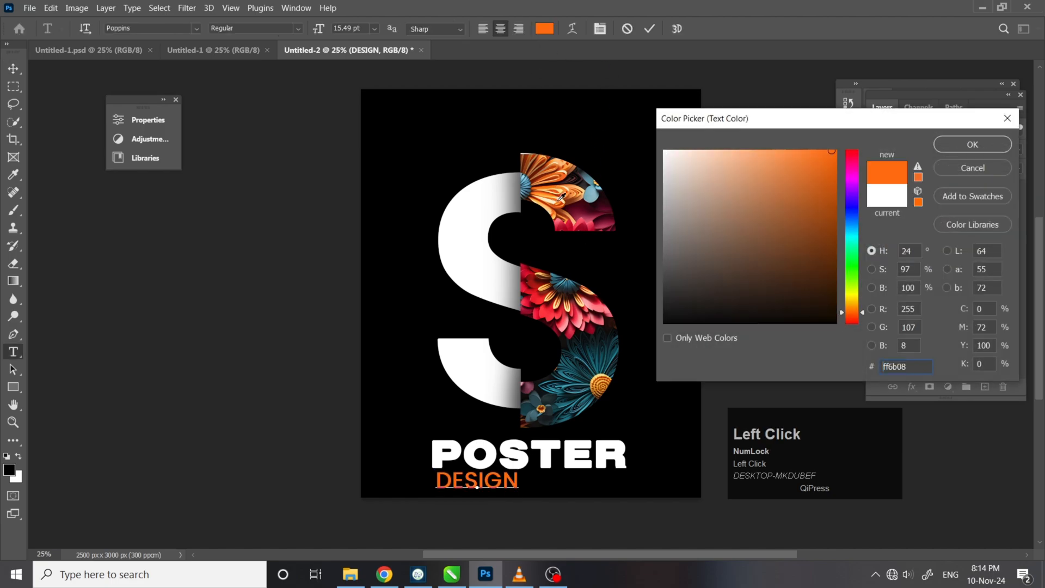
click(555, 306)
click(967, 149)
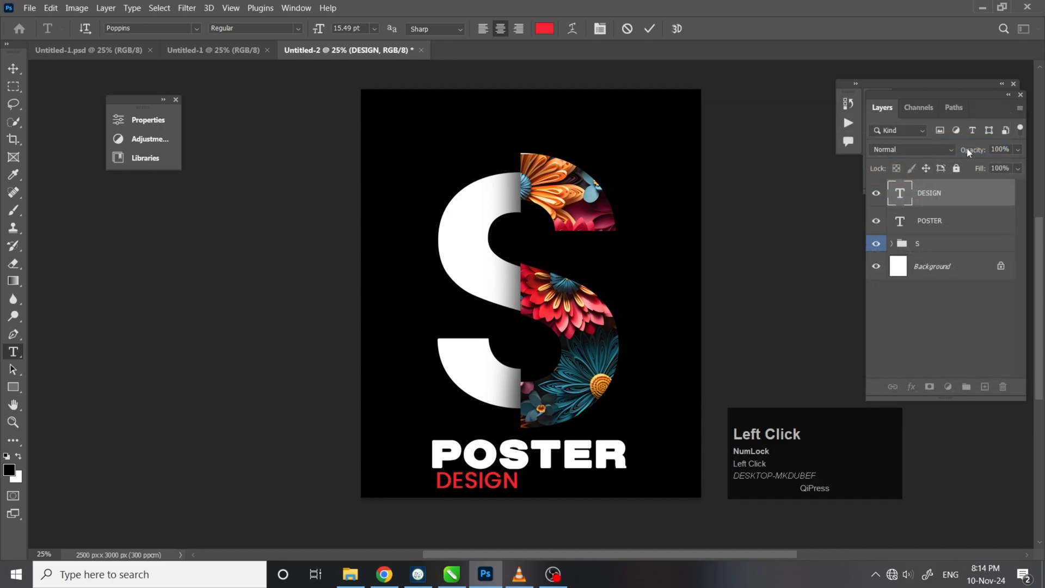
click(13, 68)
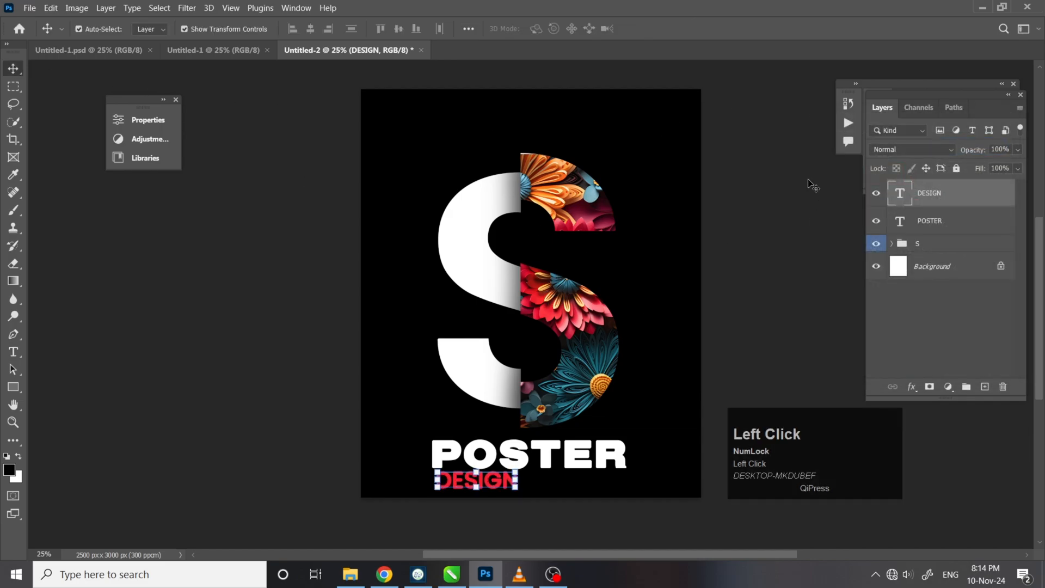
Scale the S artwork and both captions together to about 92% and move them up on the canvas.
drag(747, 122, 413, 485)
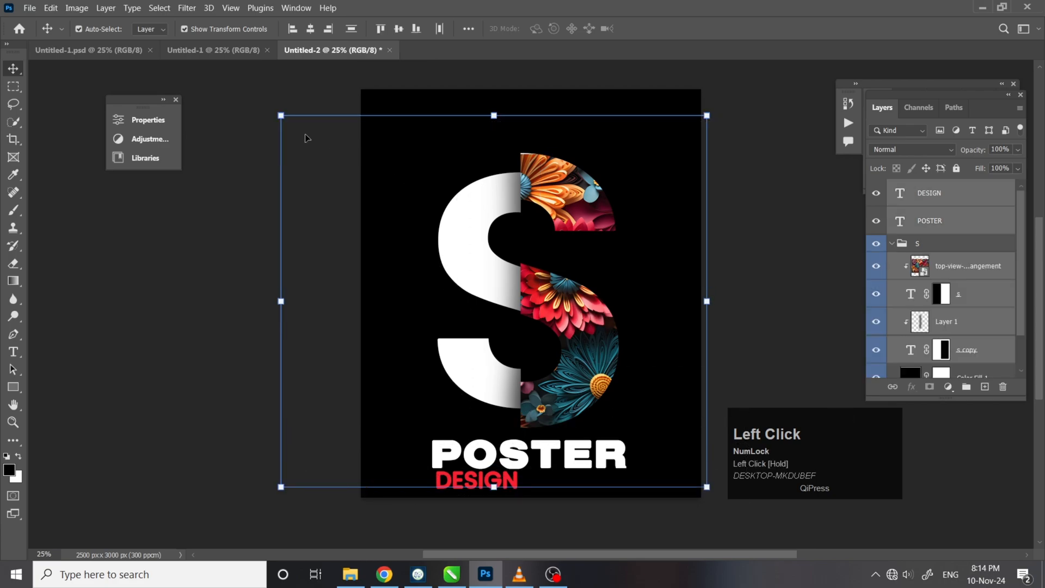
drag(280, 117, 315, 145)
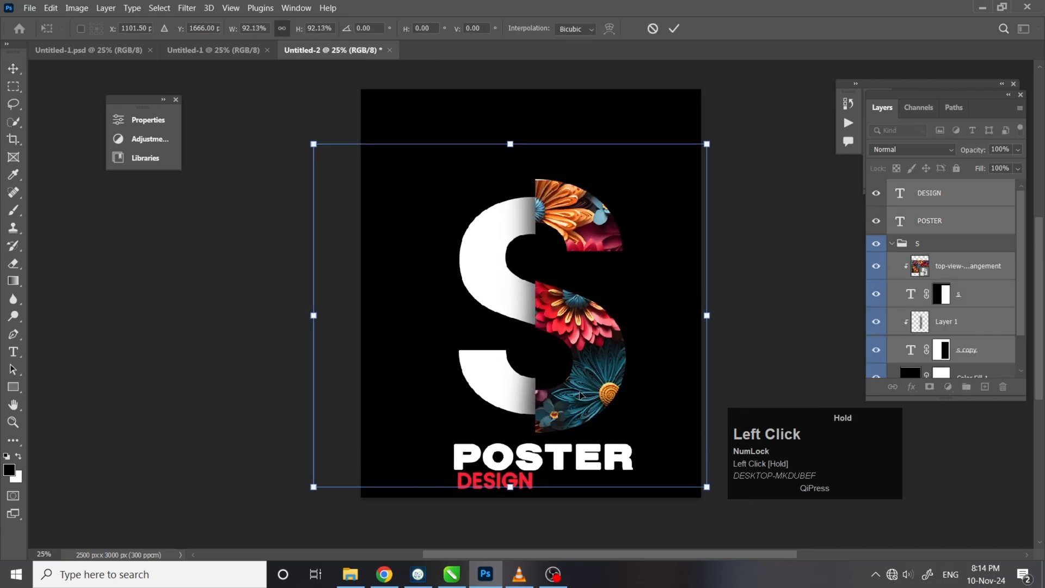
drag(552, 322, 551, 282)
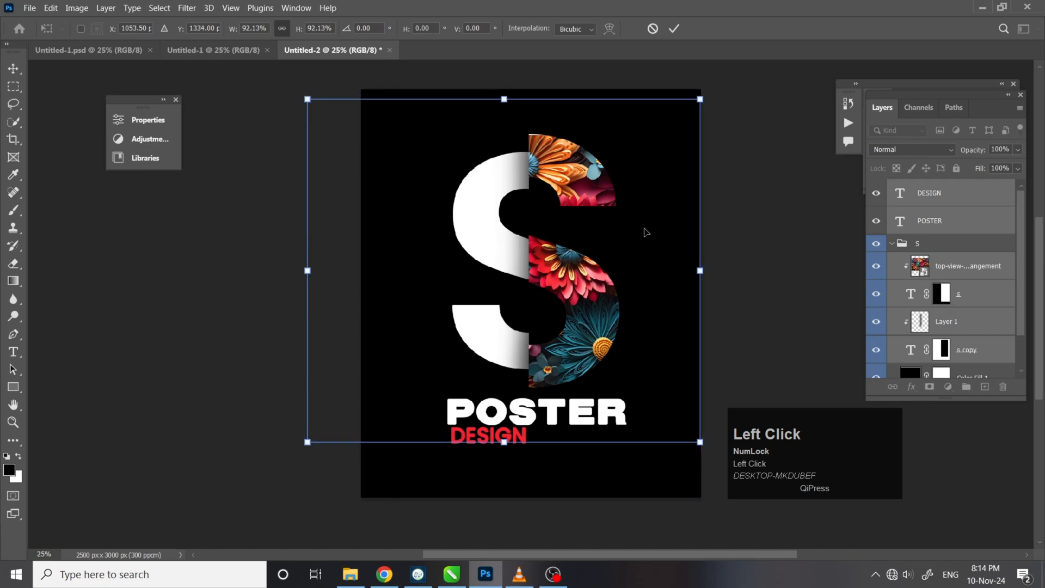
click(675, 29)
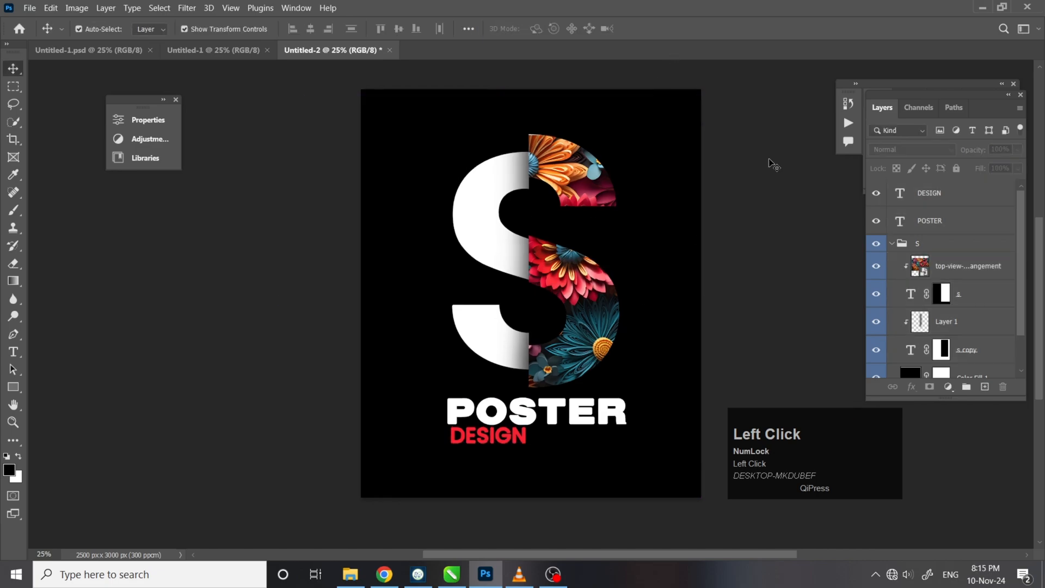
Add the word "LETTER" as red vertical text along the poster's left edge.
key(F10)
right_click(12, 353)
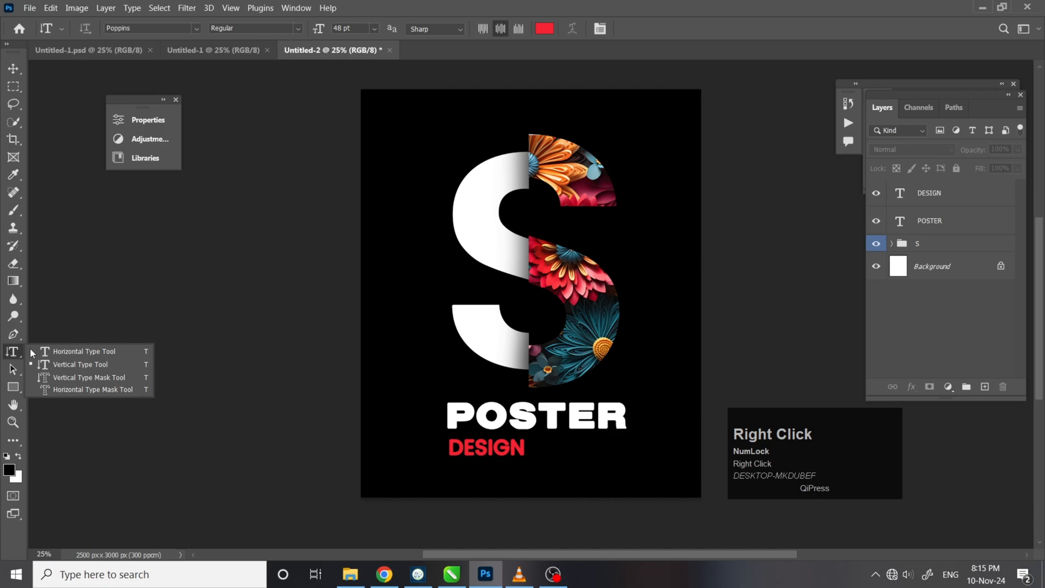
click(91, 365)
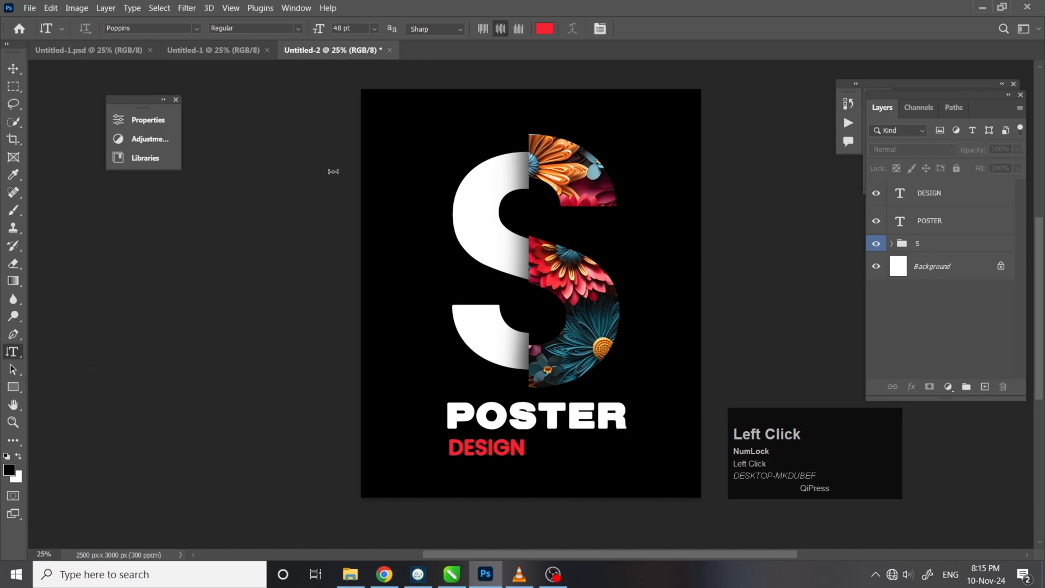
click(383, 159)
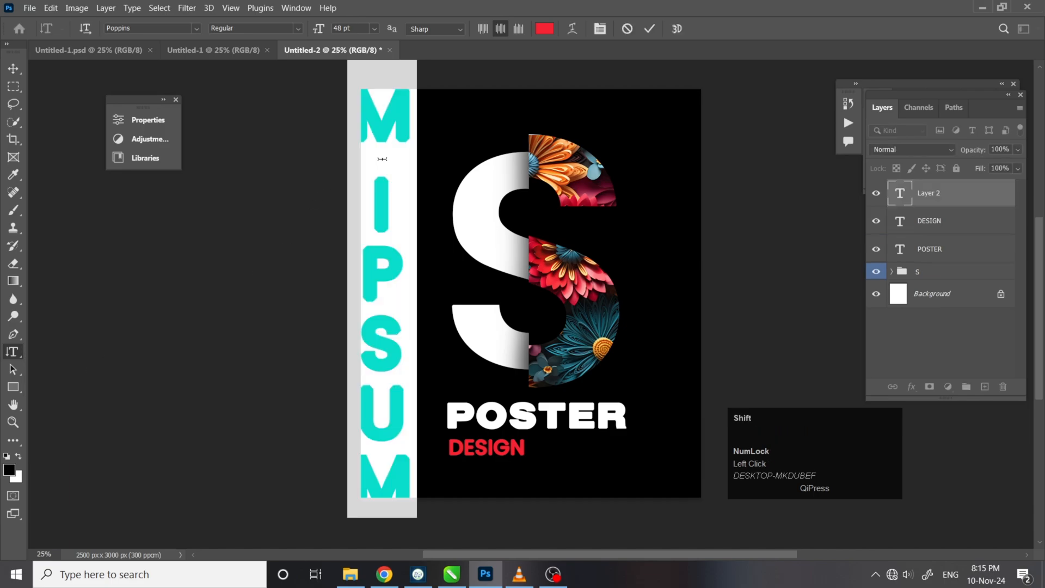
text(LETTER)
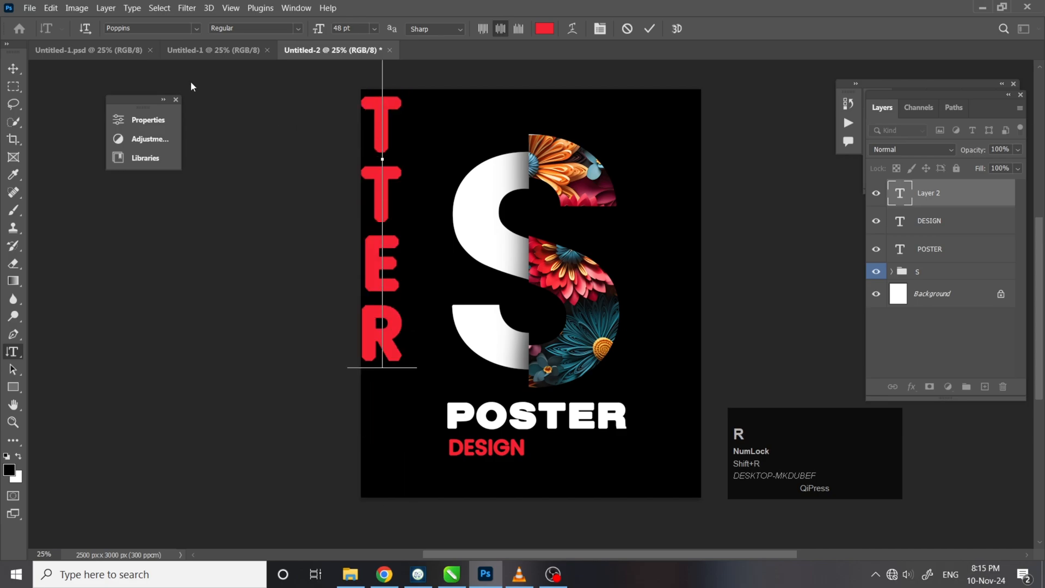
Scale the vertical LETTER text to about 78% and position it in the black margin beside the S.
click(15, 68)
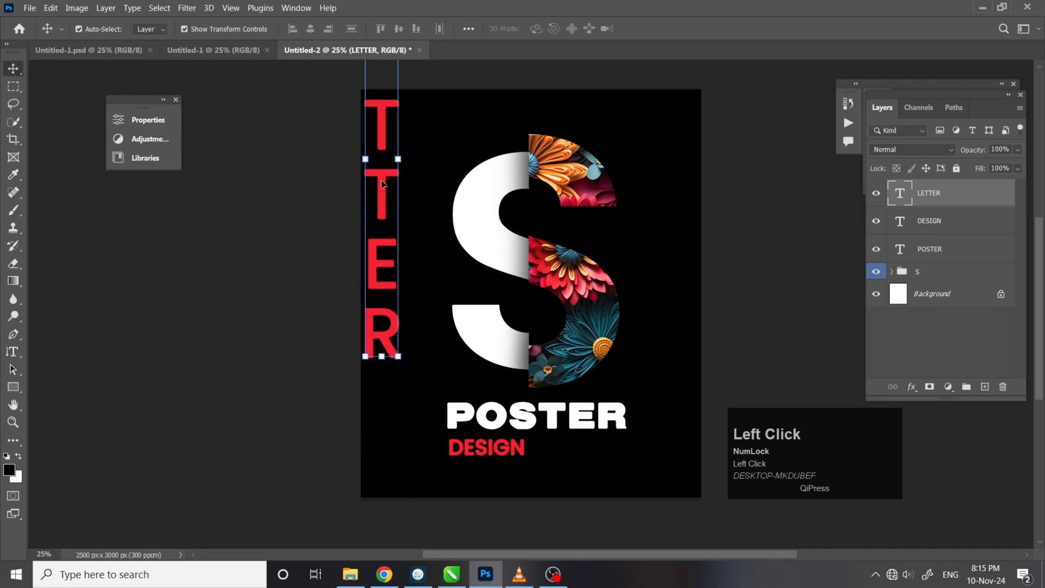
drag(383, 183, 398, 286)
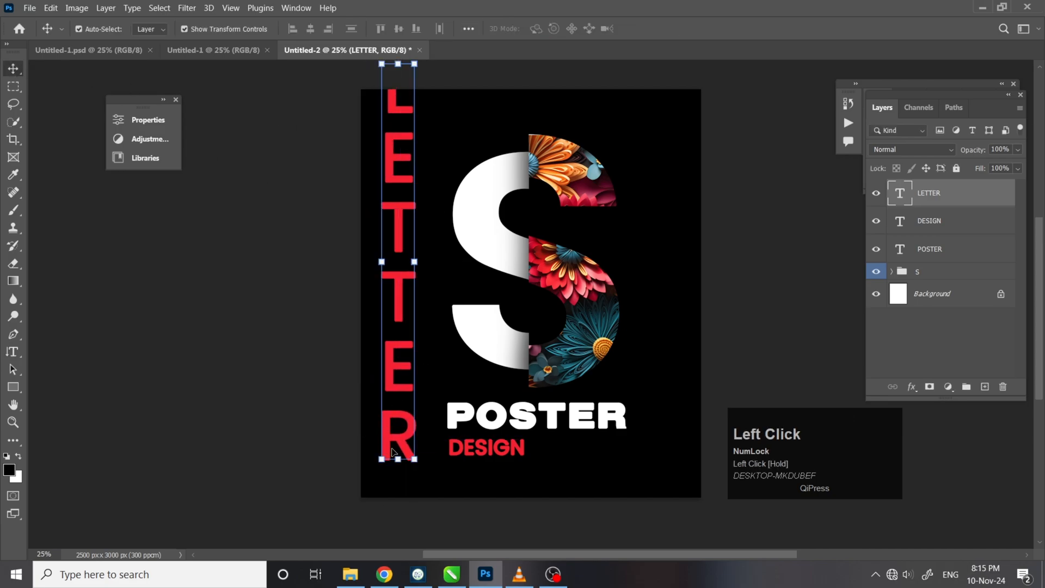
drag(397, 459, 405, 331)
drag(396, 253, 392, 369)
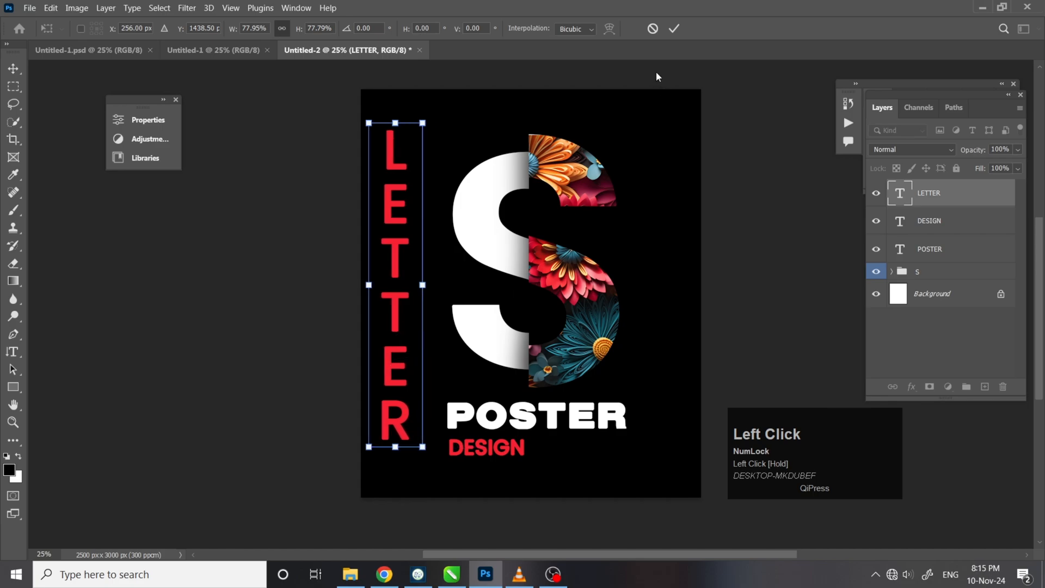
click(670, 32)
click(298, 232)
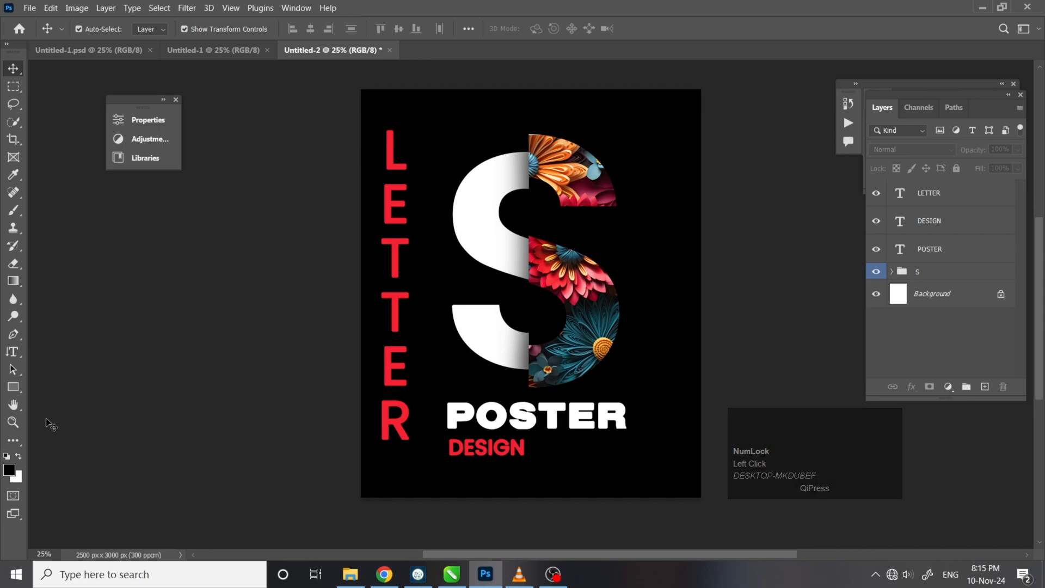
Draw a rectangle of about 425 × 321 px below the vertical LETTER text and give it the recently used red stroke.
click(13, 387)
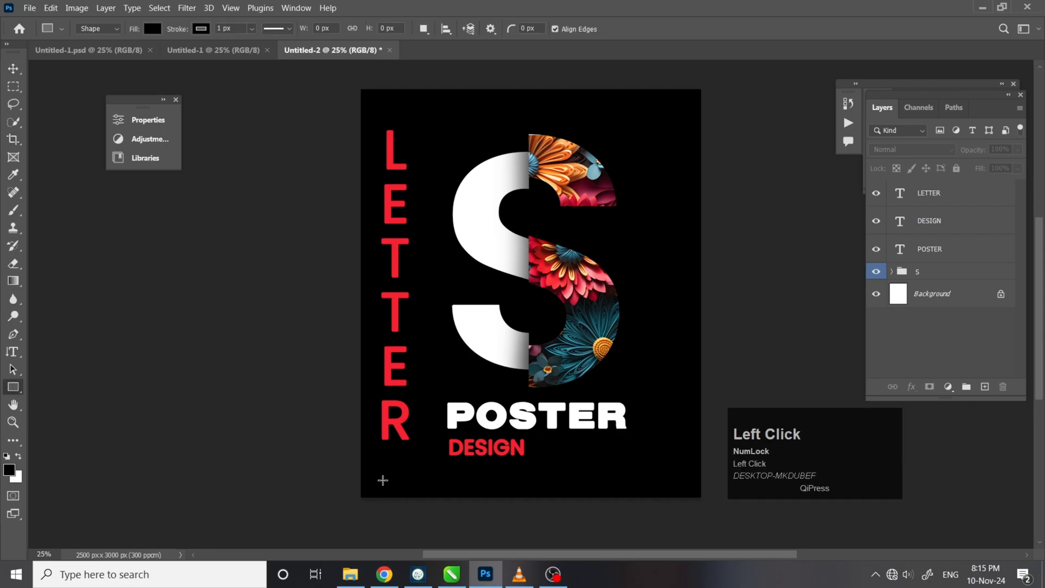
drag(372, 451, 430, 494)
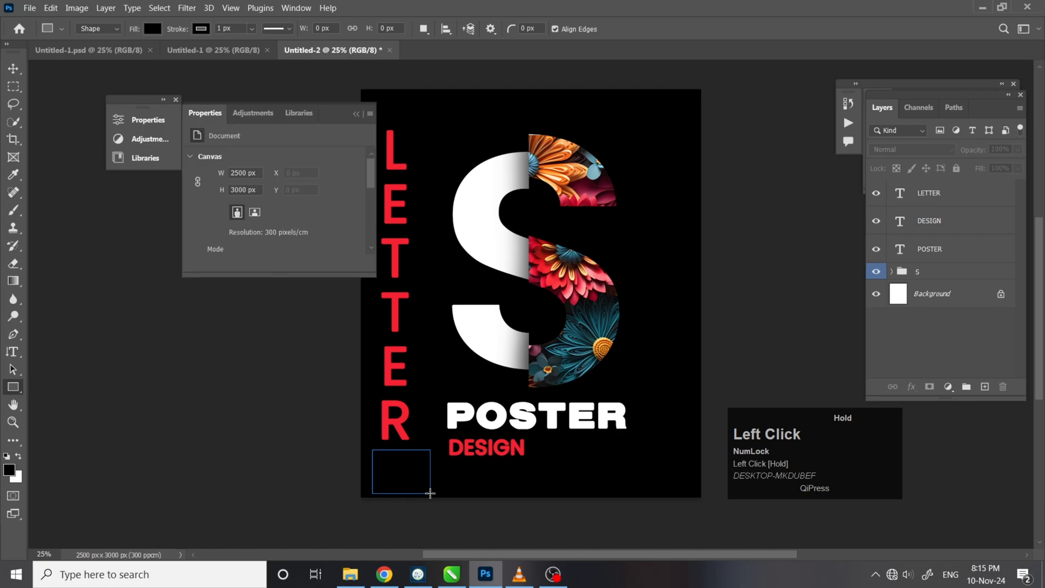
scroll(245, 253, down, 3)
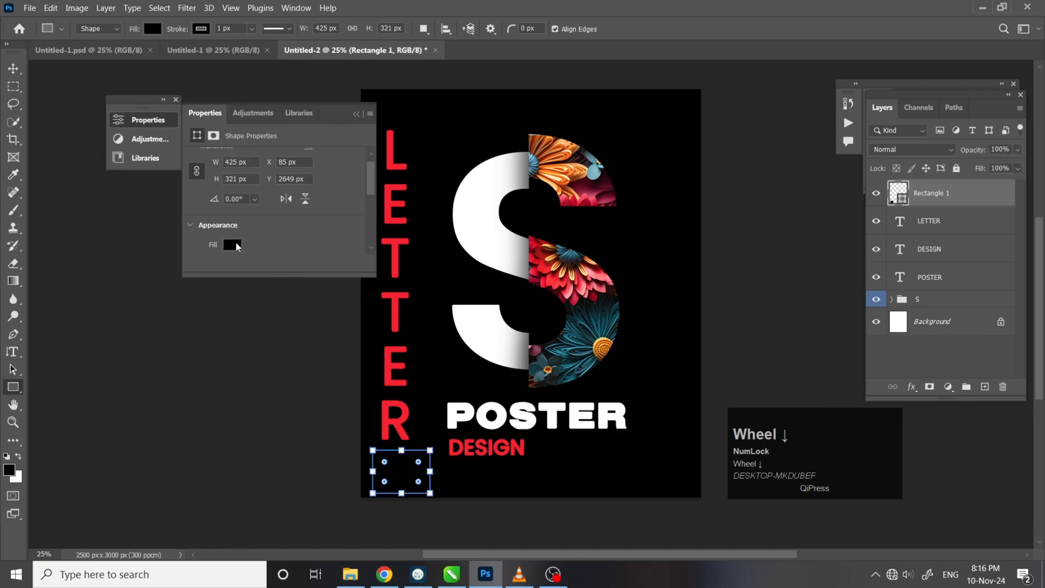
scroll(238, 250, down, 1)
click(234, 232)
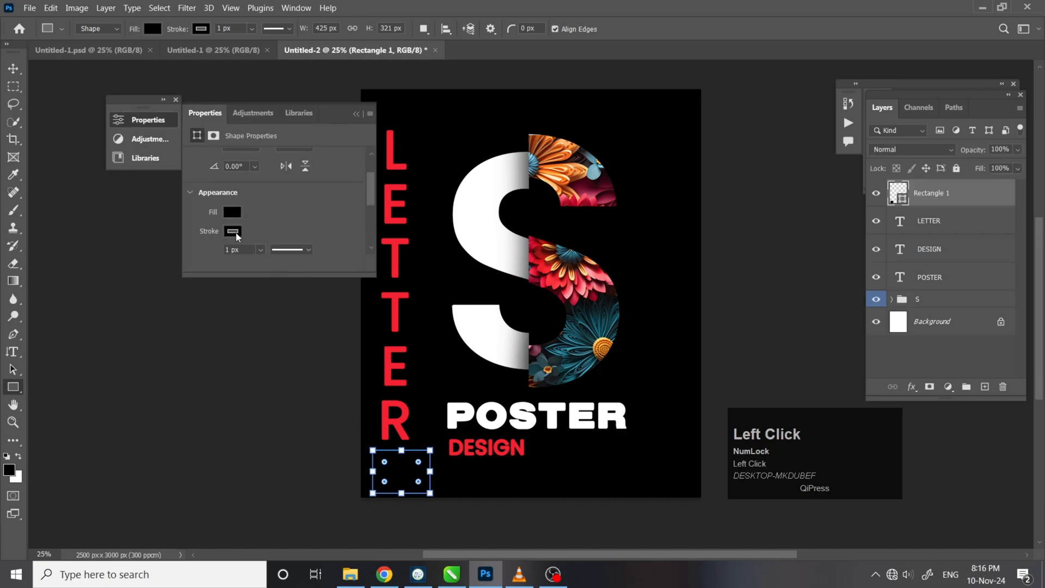
click(200, 302)
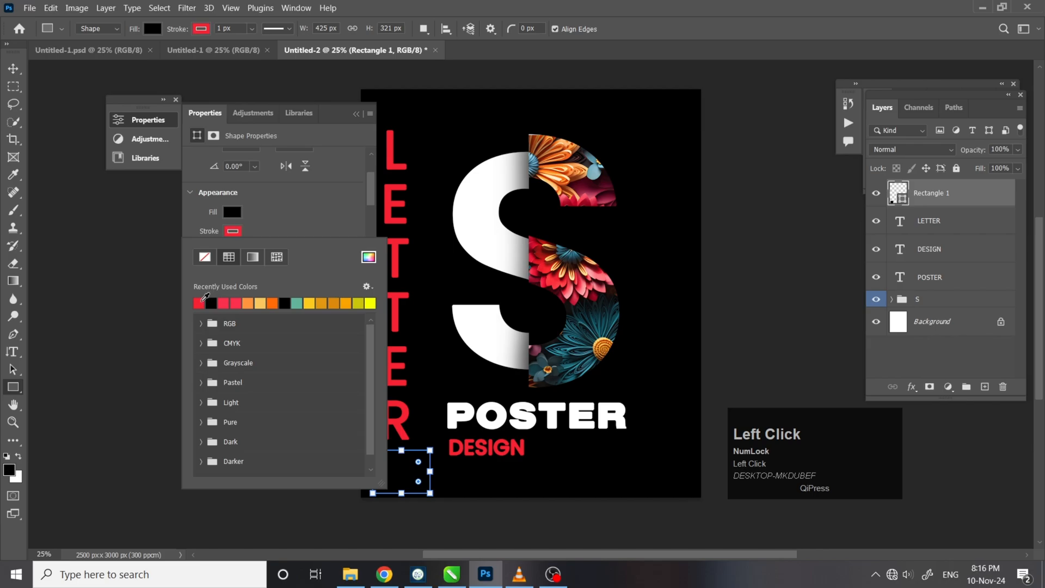
click(353, 114)
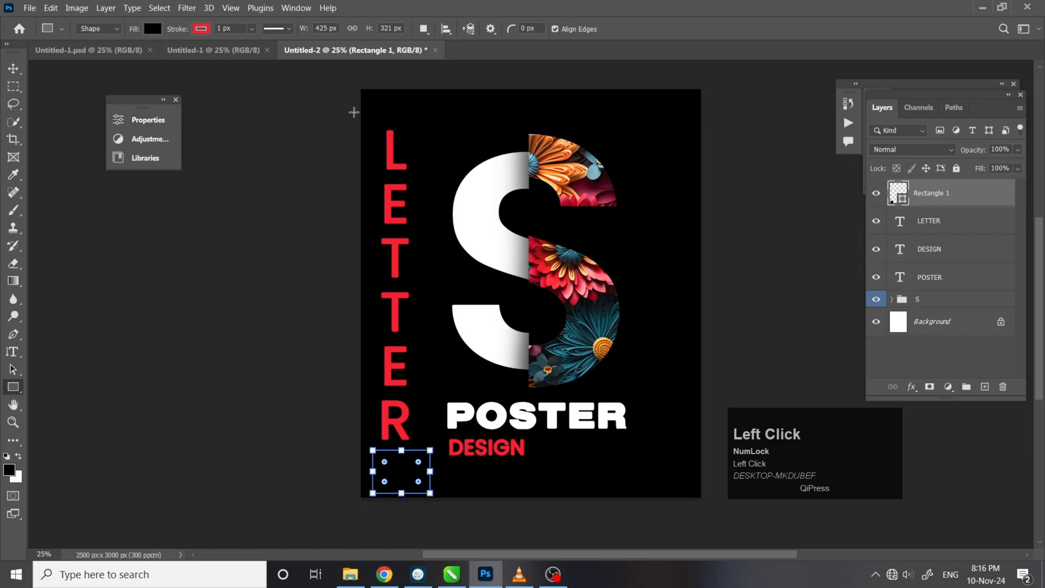
Thicken the red outline of the rectangle below LETTER to 10.40 px.
click(13, 68)
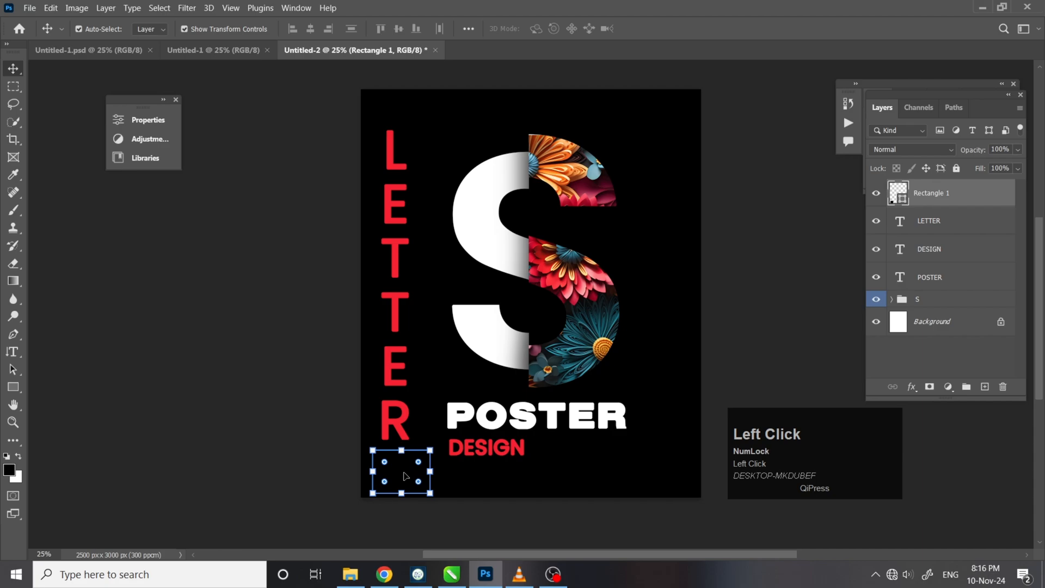
click(486, 476)
click(419, 469)
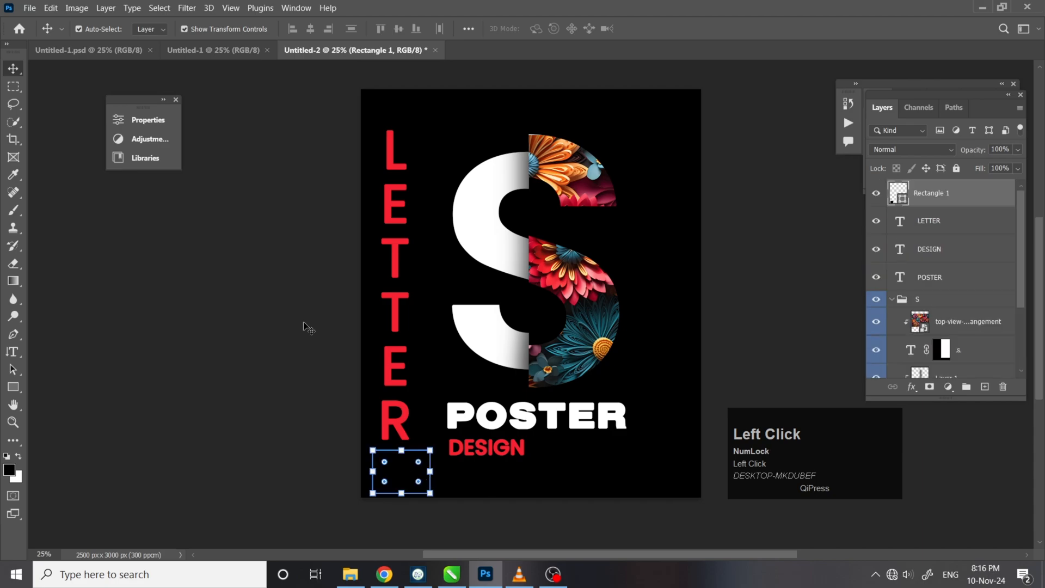
click(163, 100)
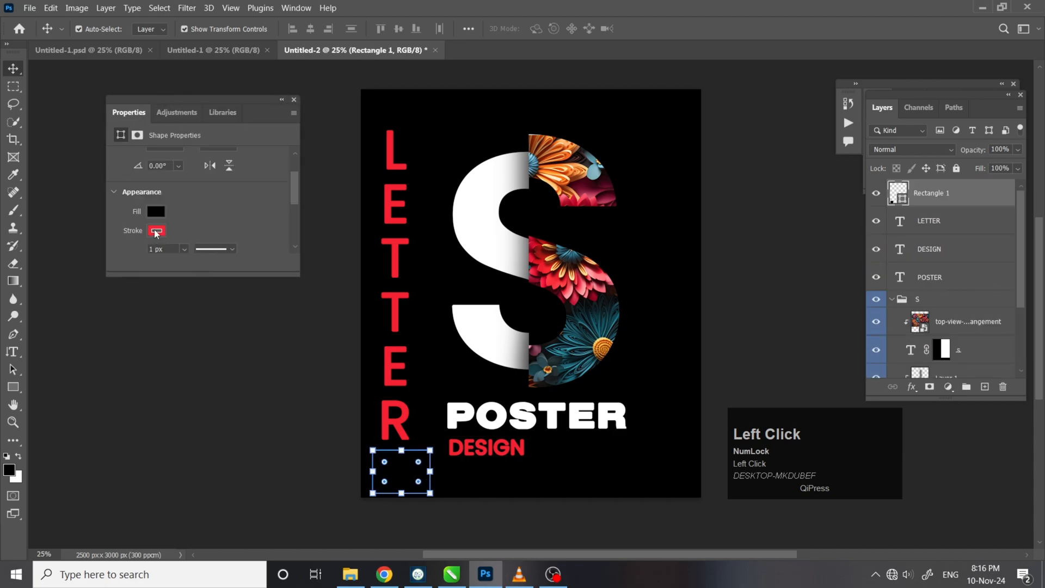
drag(161, 251, 140, 253)
text(3)
click(338, 280)
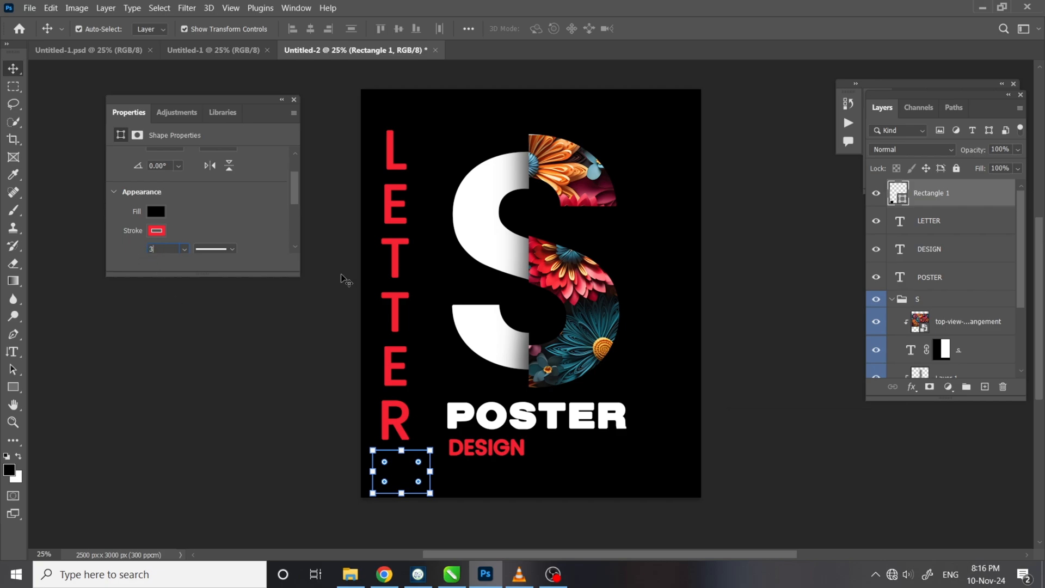
click(184, 250)
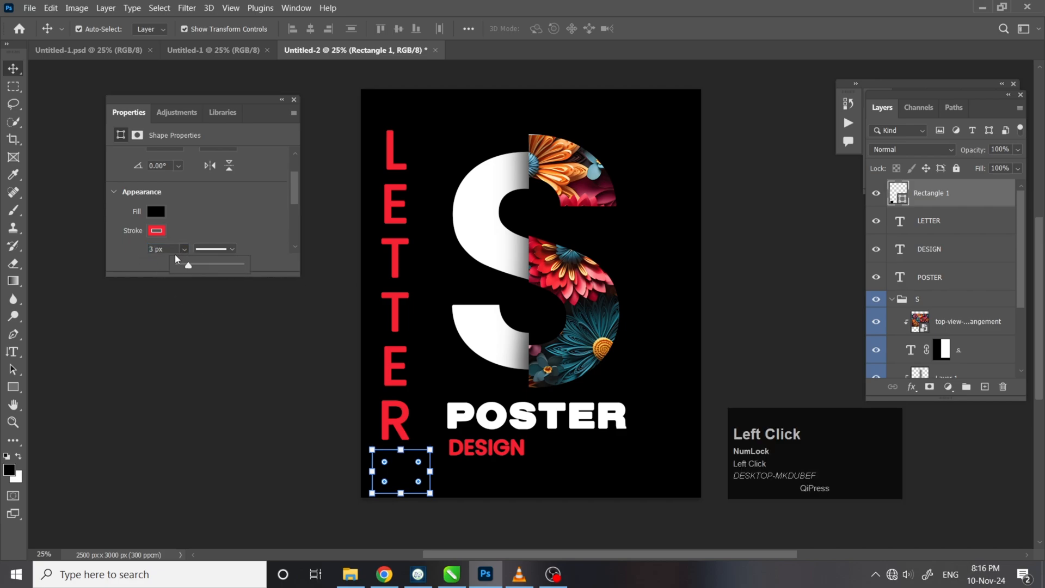
drag(189, 267, 190, 266)
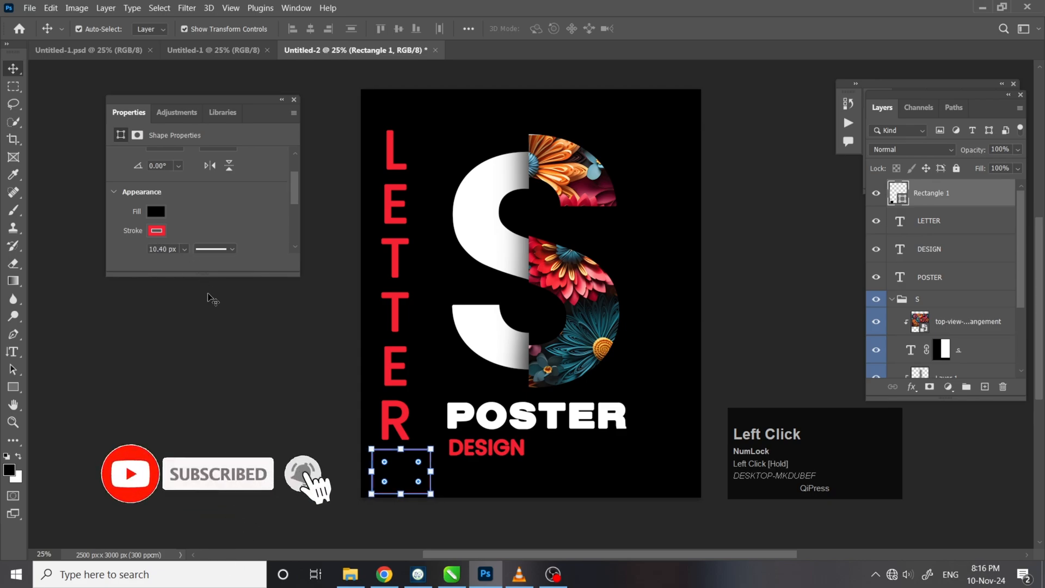
click(245, 310)
click(281, 100)
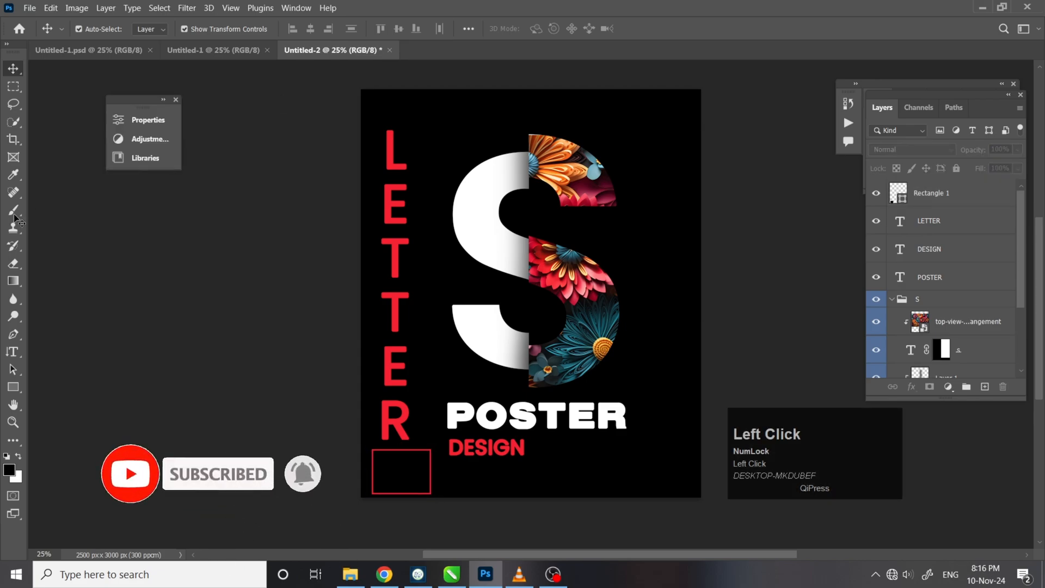
Mask the outlined rectangle with a rectangular selection so that only its lower-left corner bracket shows.
click(16, 89)
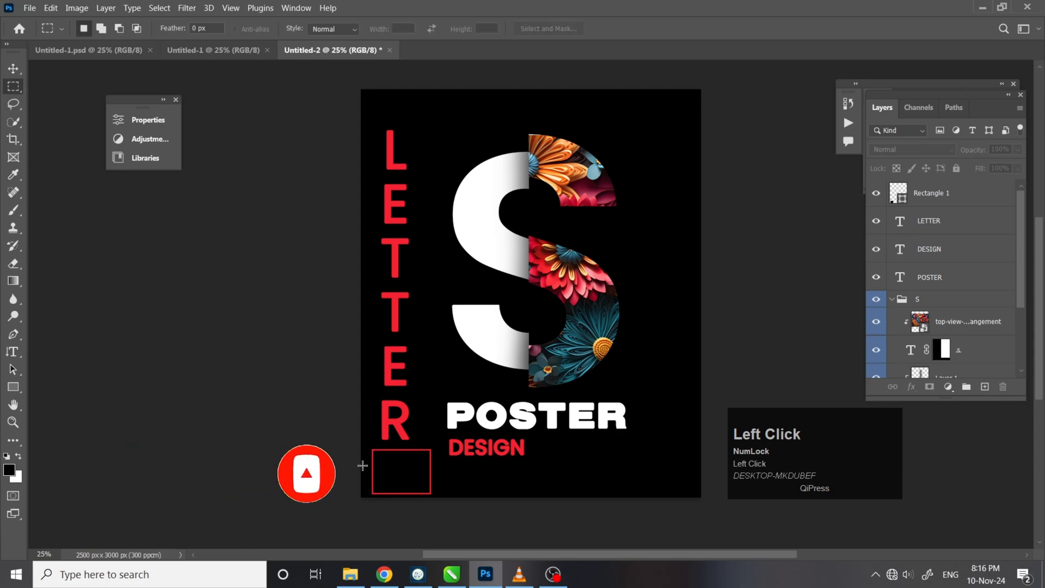
drag(361, 463, 407, 500)
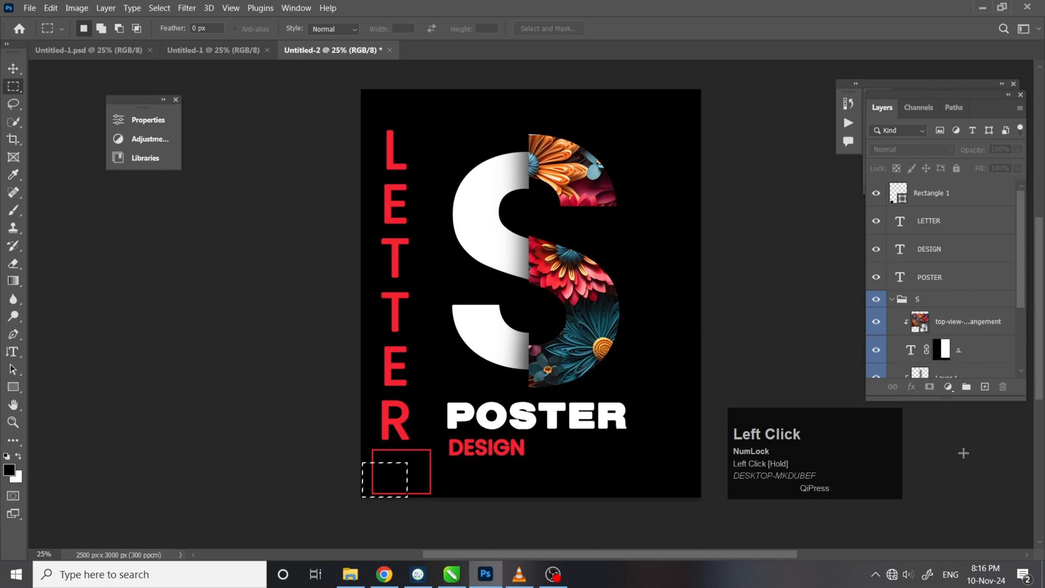
click(932, 202)
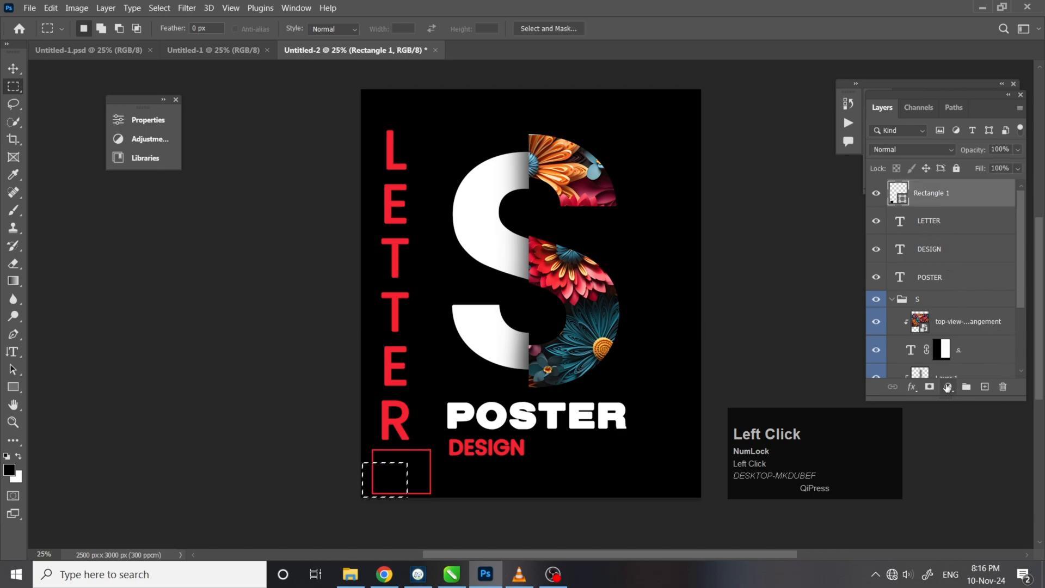
click(929, 387)
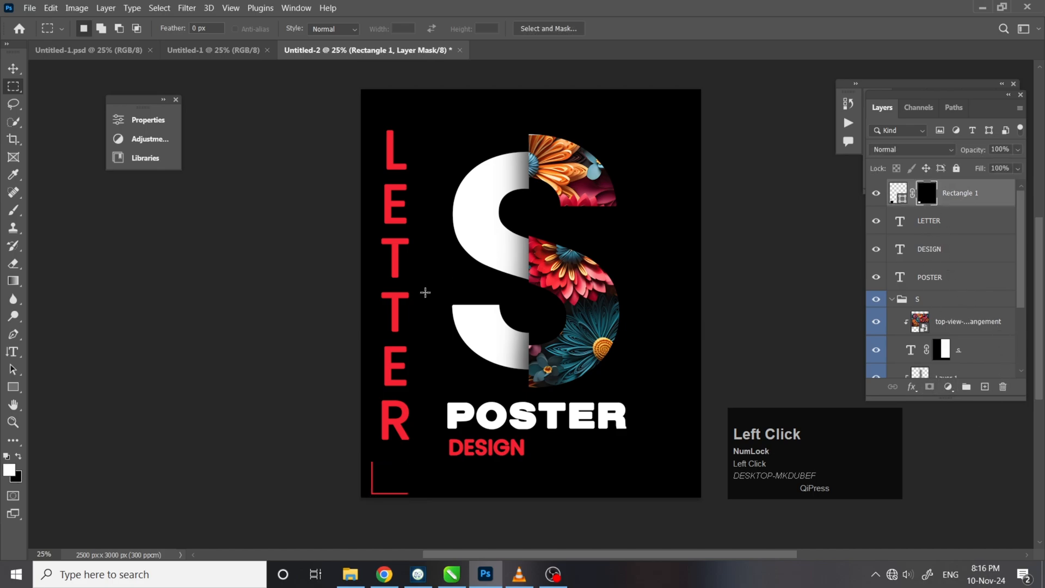
Duplicate the corner bracket to the poster's upper-right corner and flip the copy vertically and horizontally.
click(14, 68)
drag(403, 484, 655, 124)
click(656, 102)
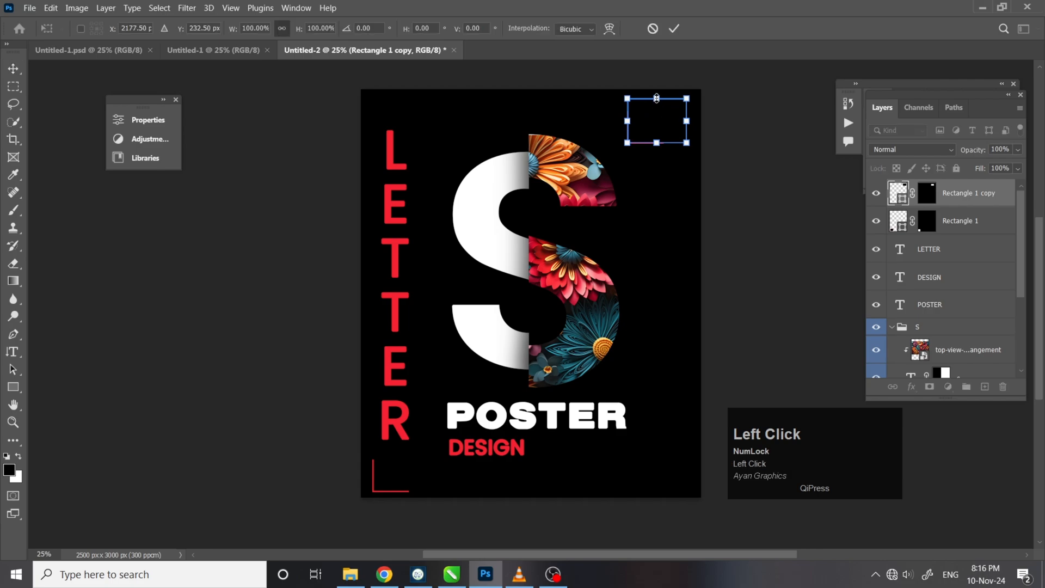
right_click(657, 102)
click(677, 377)
right_click(658, 98)
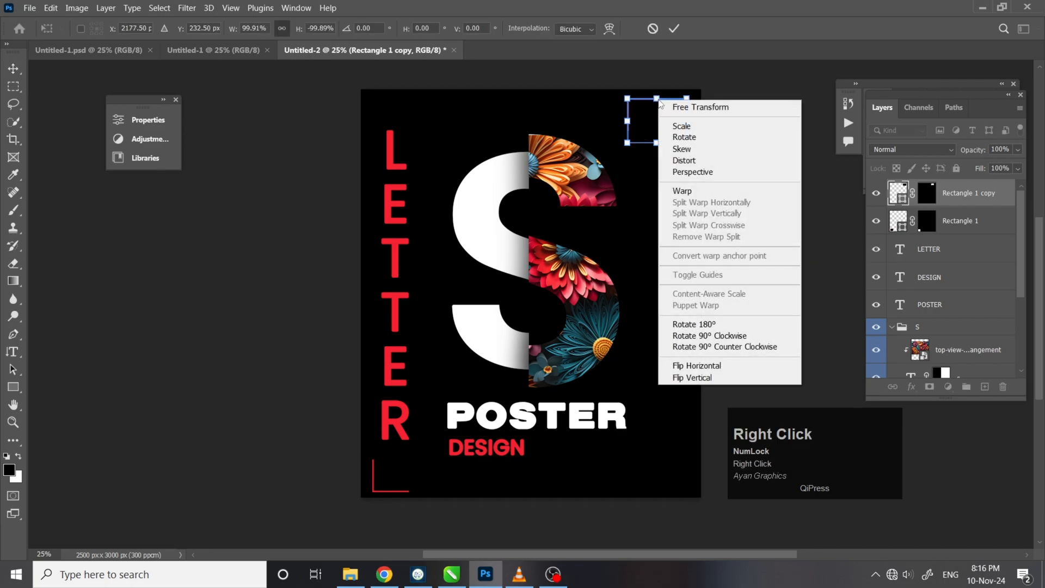
click(701, 366)
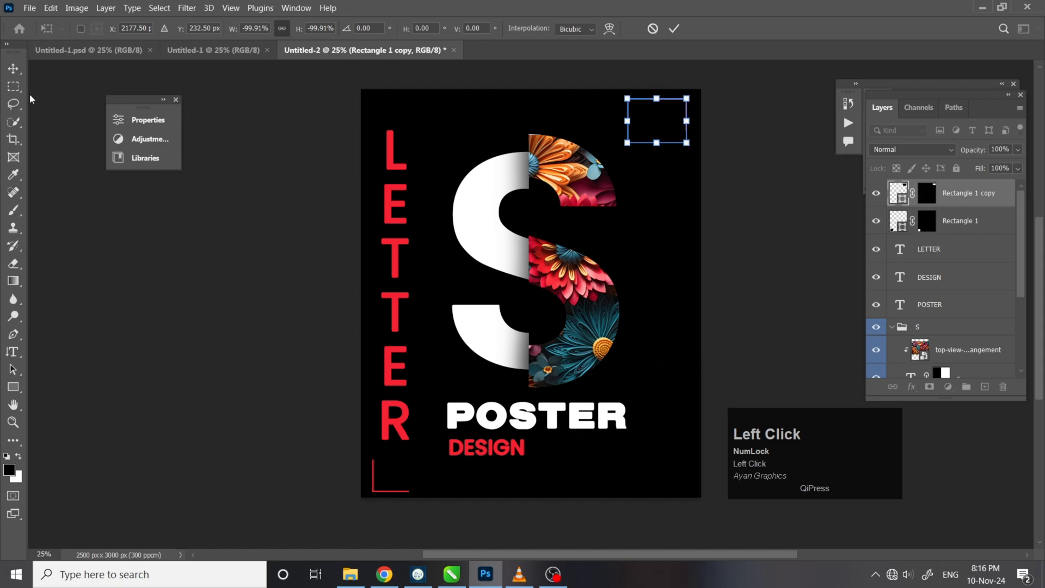
click(13, 69)
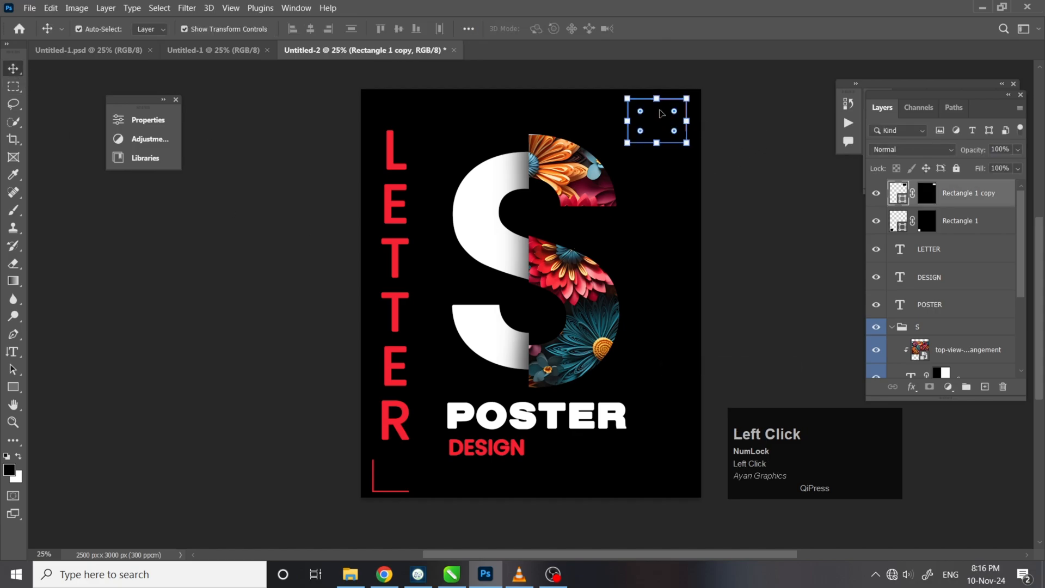
Round the corners of the upper-right and lower-left brackets.
drag(664, 113, 680, 108)
click(388, 482)
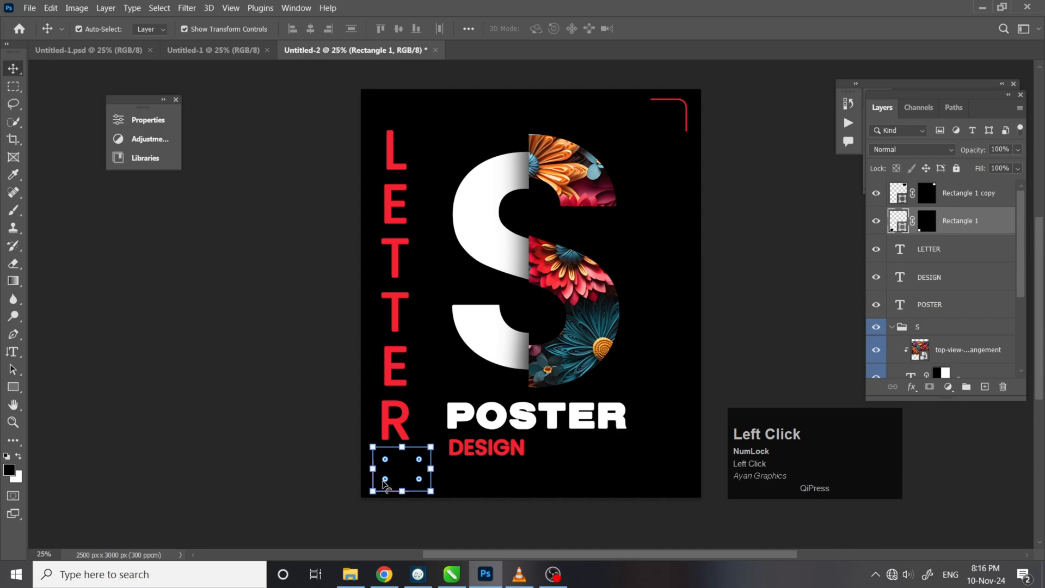
drag(385, 480, 379, 486)
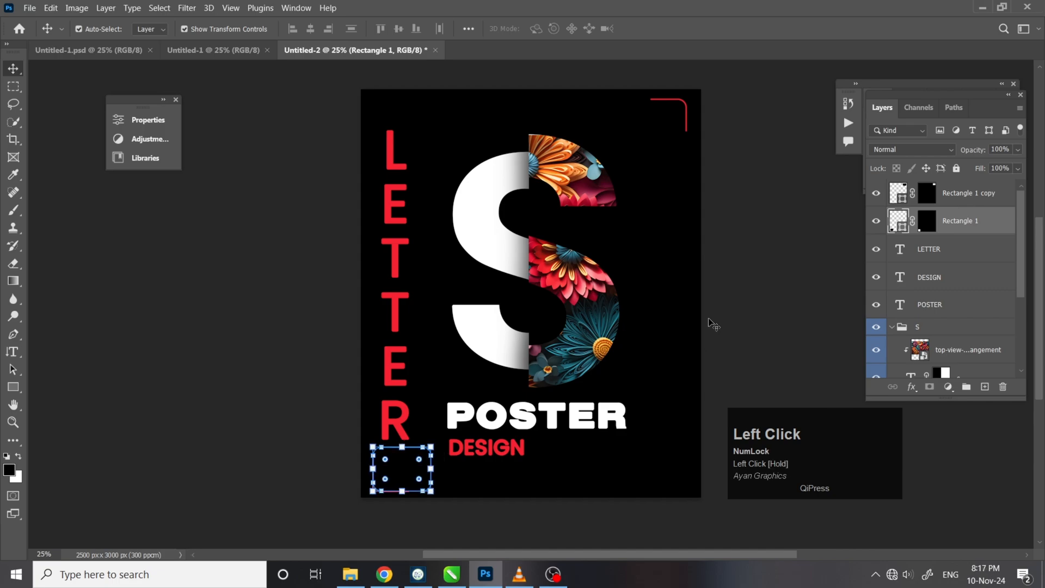
click(750, 275)
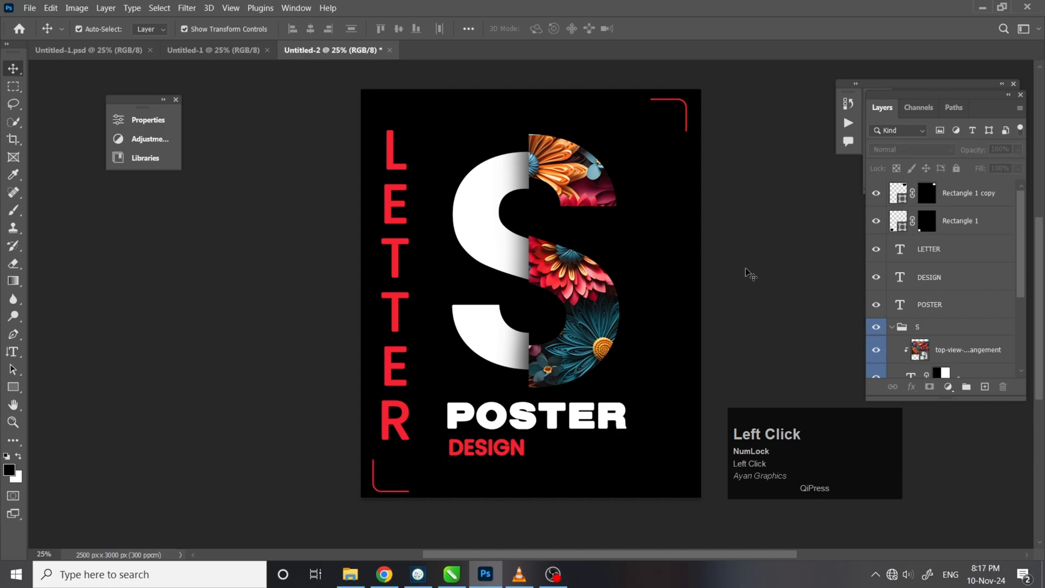
Draw a rectangle of about 449 × 393 px below the end of POSTER and fill it with the recently used red.
click(17, 388)
drag(603, 440, 664, 494)
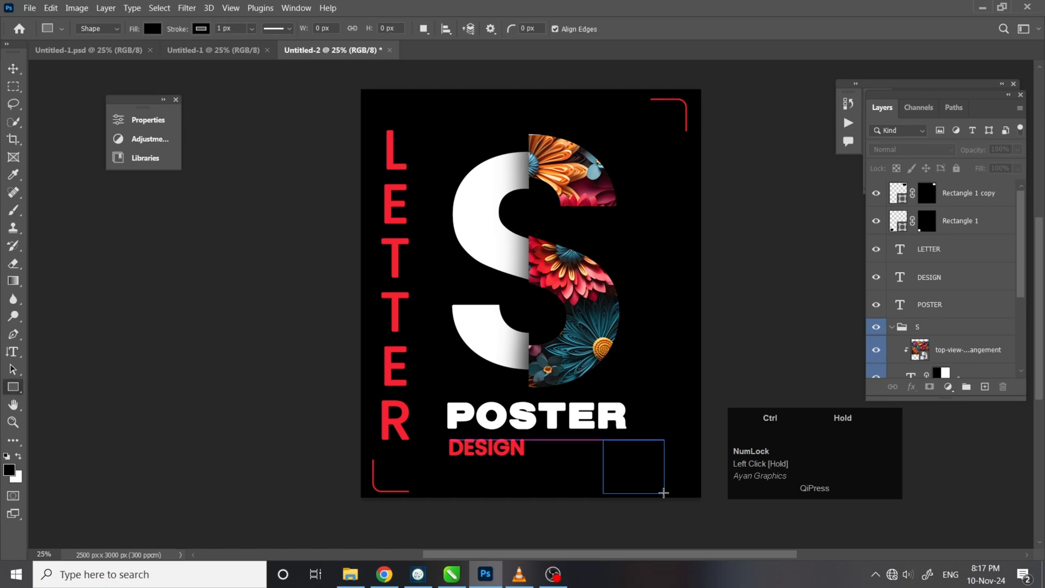
scroll(241, 254, down, 1)
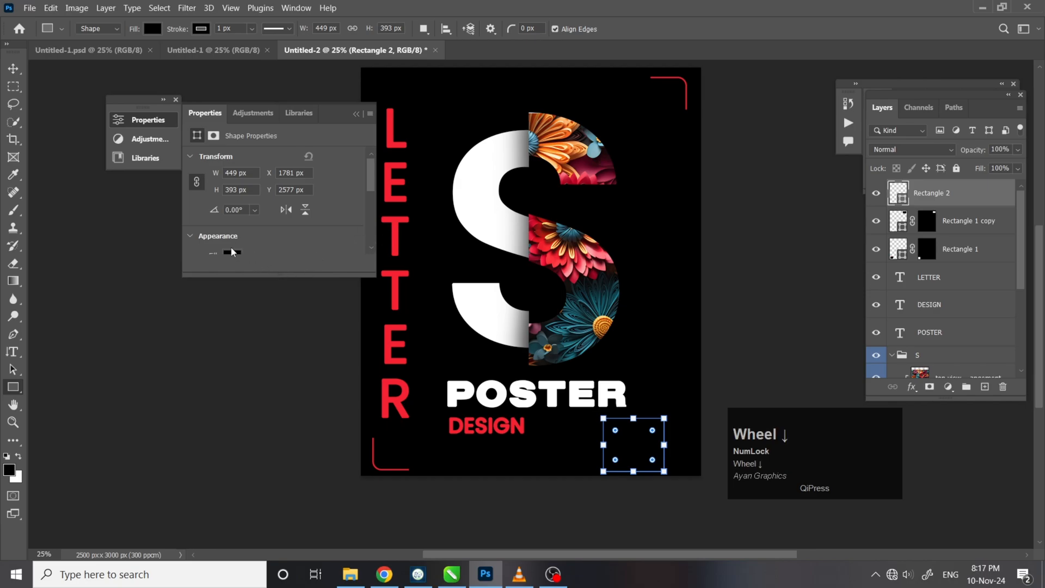
drag(372, 166, 324, 221)
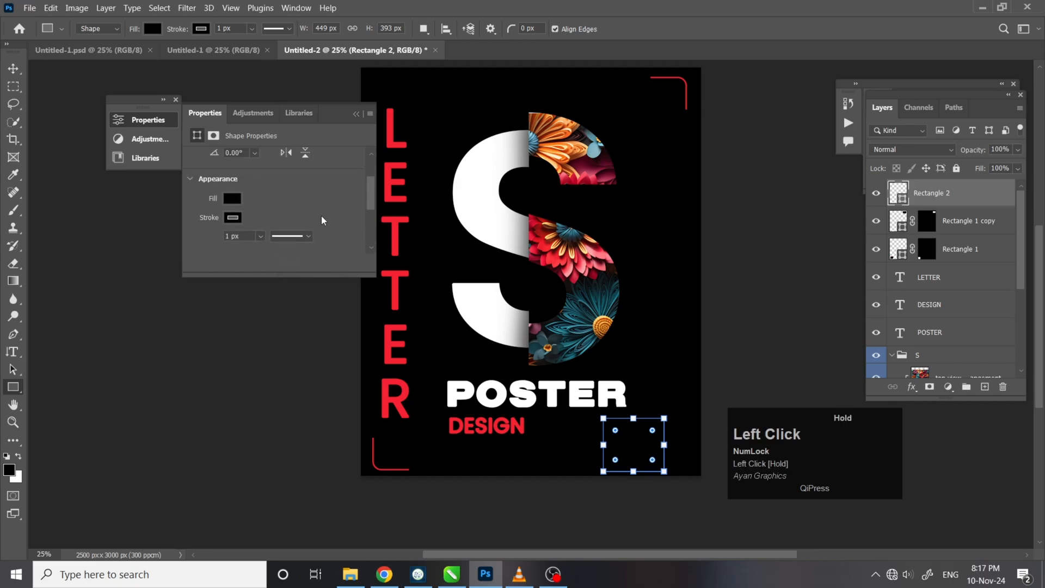
click(233, 199)
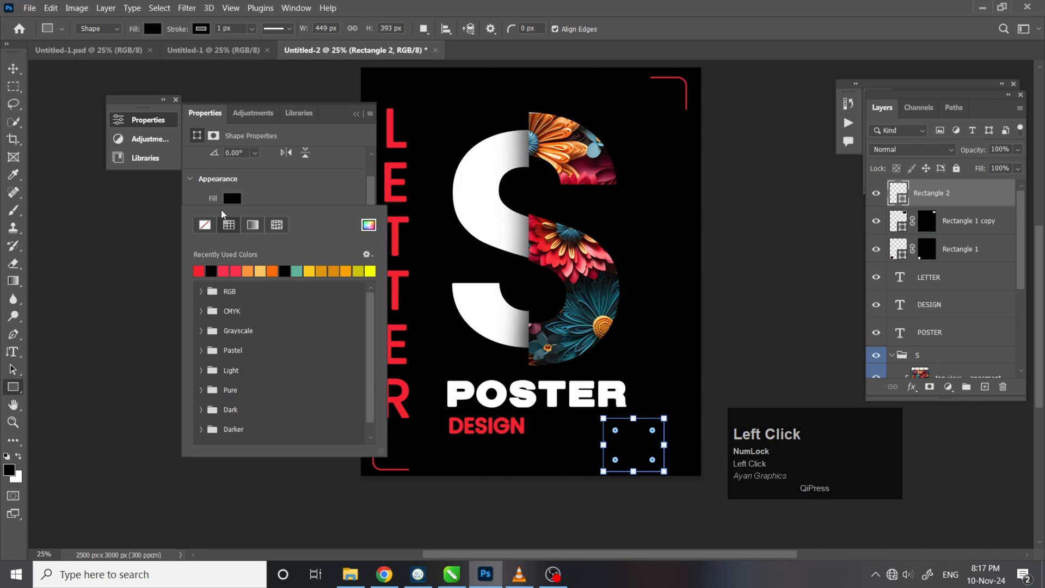
scroll(222, 212, down, 1)
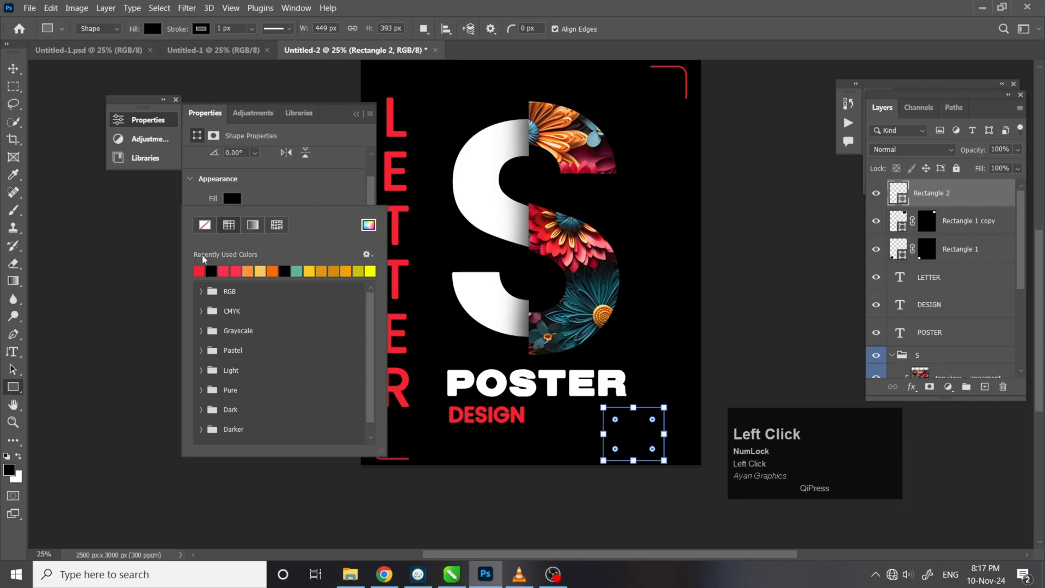
click(199, 269)
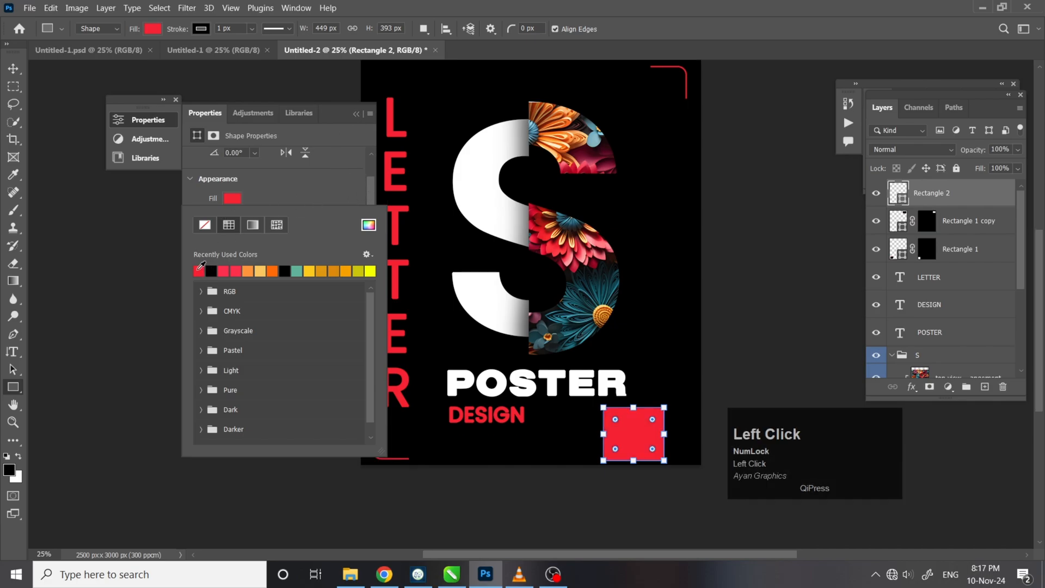
click(358, 114)
Enlarge the red rectangle, rotate it about 44° and position it as a triangle filling the poster's lower-right corner.
click(12, 68)
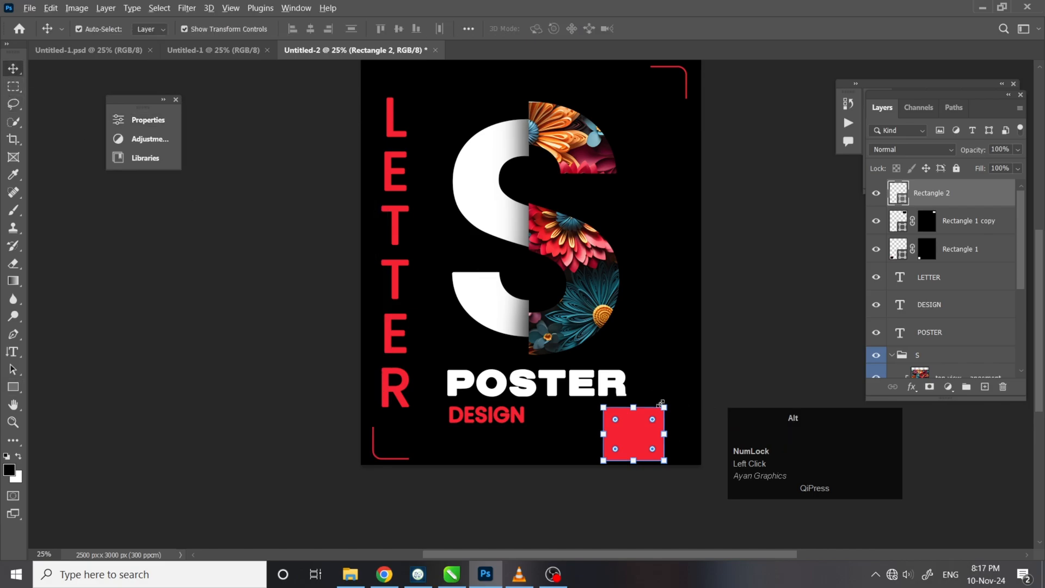
drag(667, 404, 653, 320)
click(668, 26)
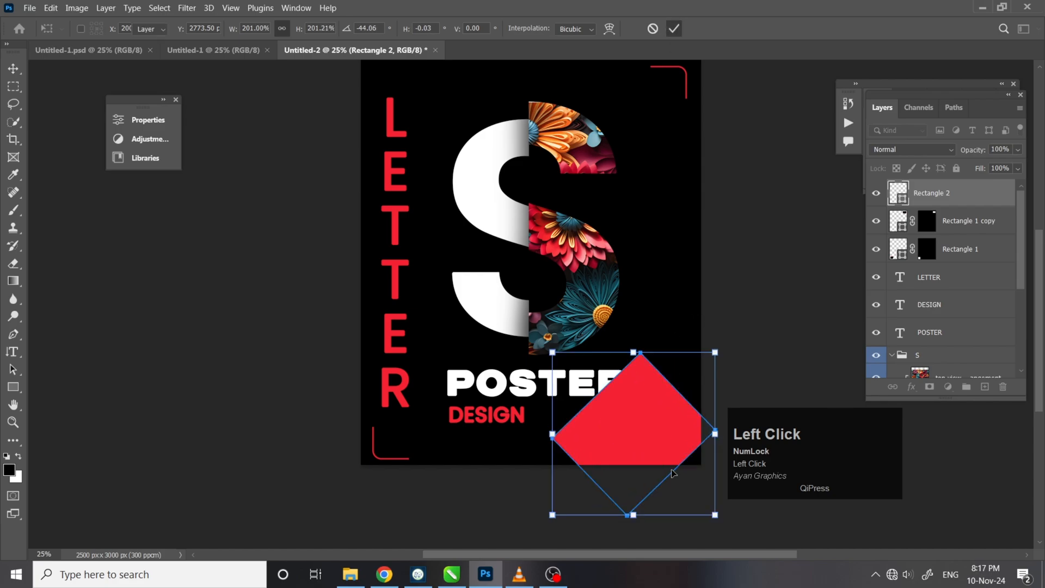
drag(638, 459, 698, 488)
drag(614, 379, 595, 358)
drag(668, 425, 678, 447)
key(Return)
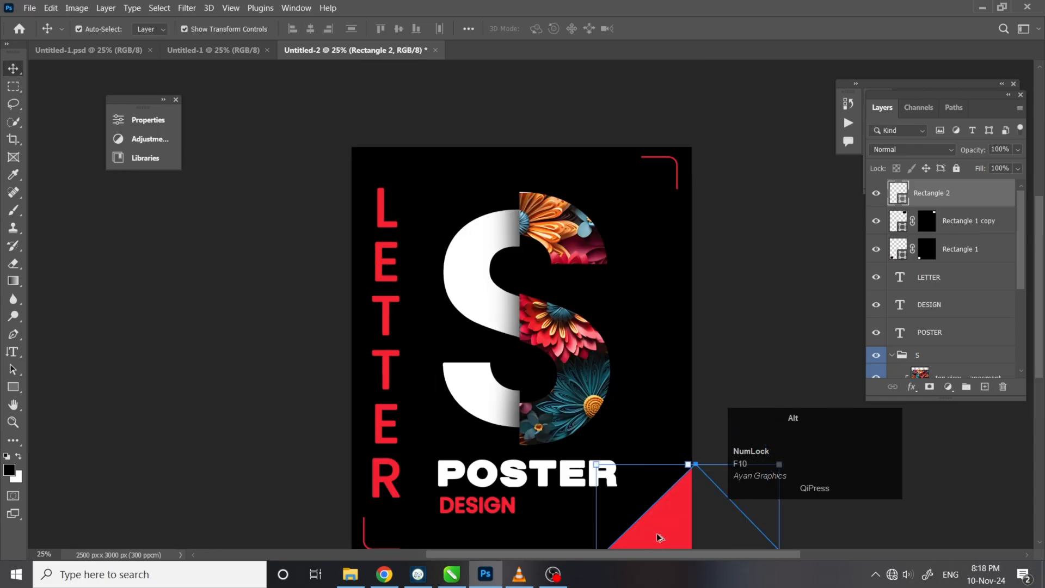
Duplicate the rotated red shape and place the copy as a small triangle in the poster's upper-left corner.
drag(661, 531, 290, 106)
click(618, 122)
key(space)
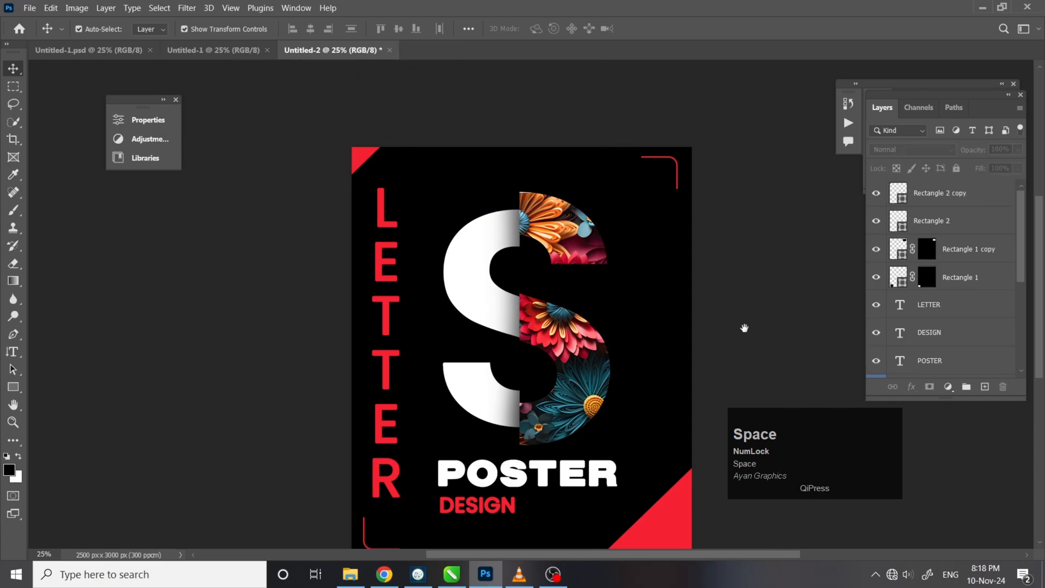
drag(744, 327, 741, 268)
Clear the workspace around the finished poster by collapsing the layer list and exiting the QiPress overlay.
drag(738, 267, 719, 279)
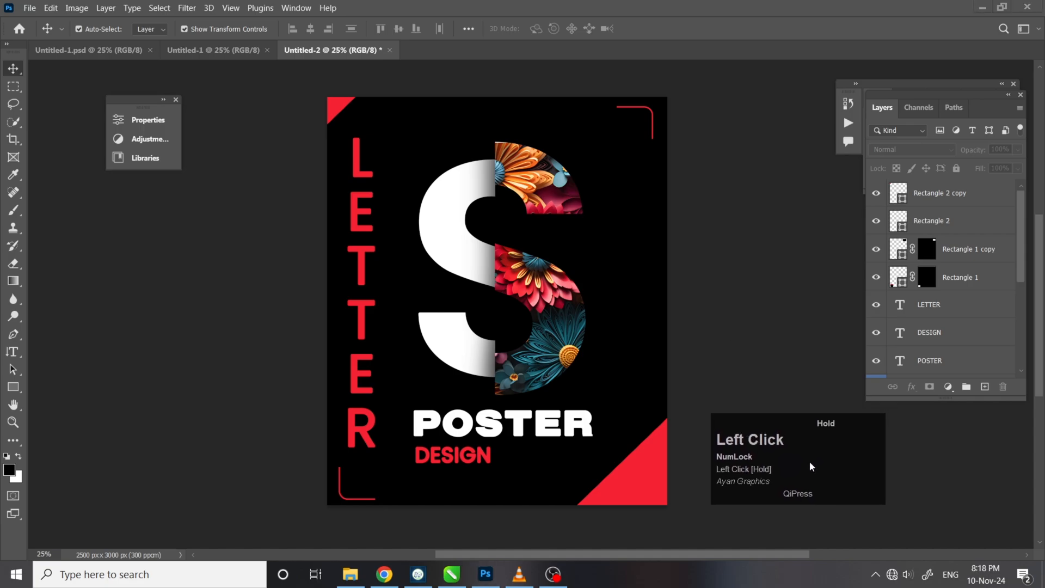
click(1008, 95)
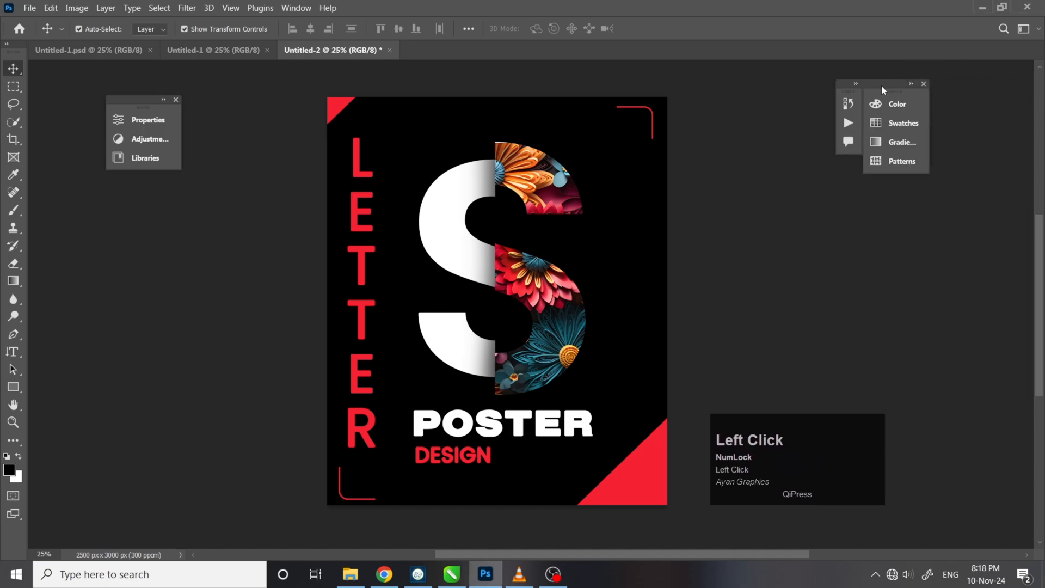
drag(881, 85, 911, 86)
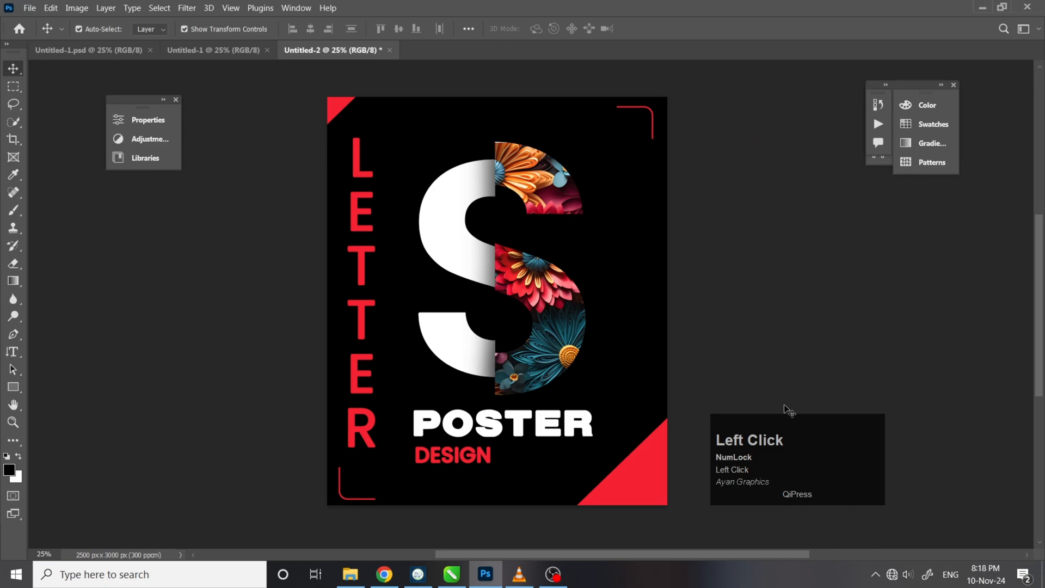
drag(803, 459, 838, 375)
right_click(838, 376)
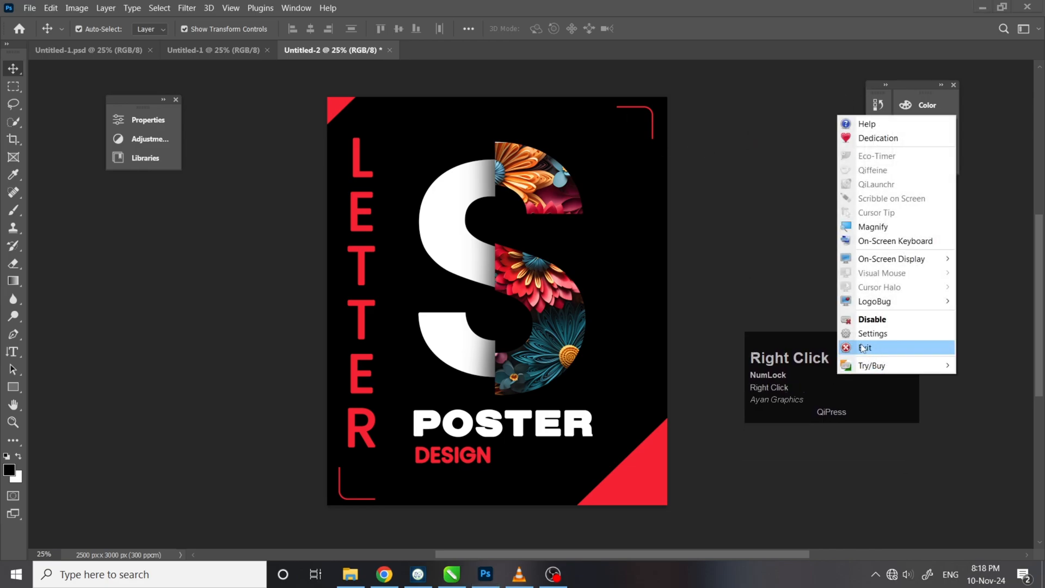
click(862, 349)
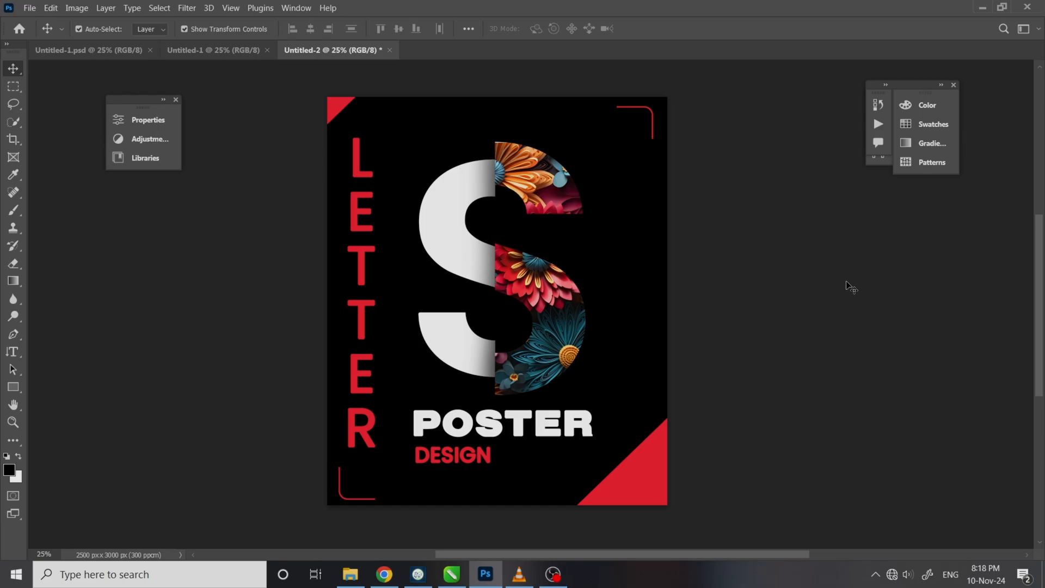